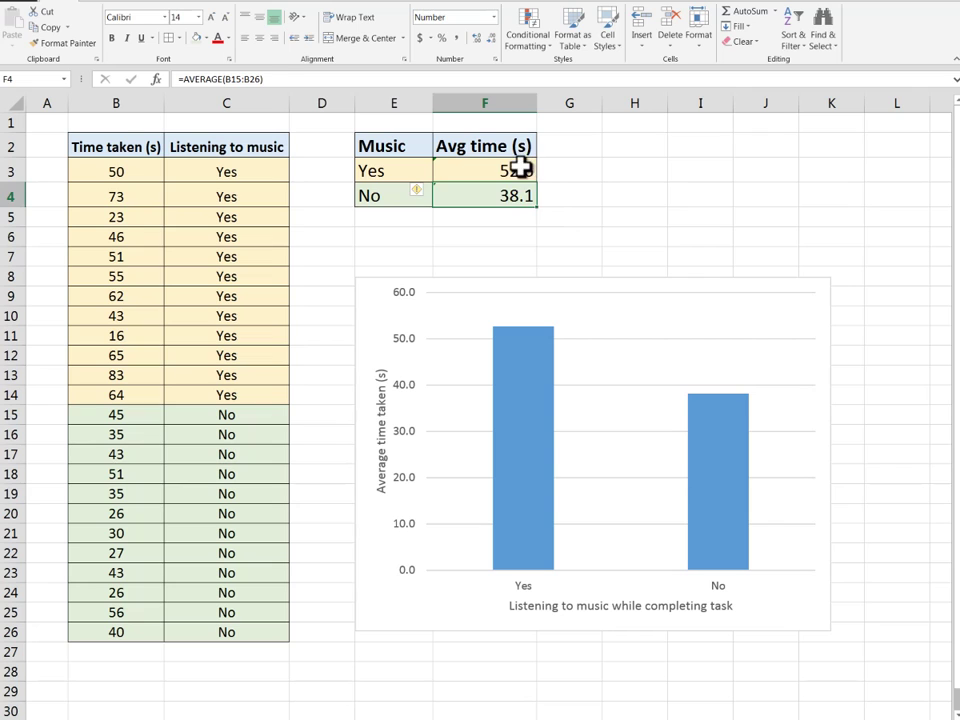
click(520, 193)
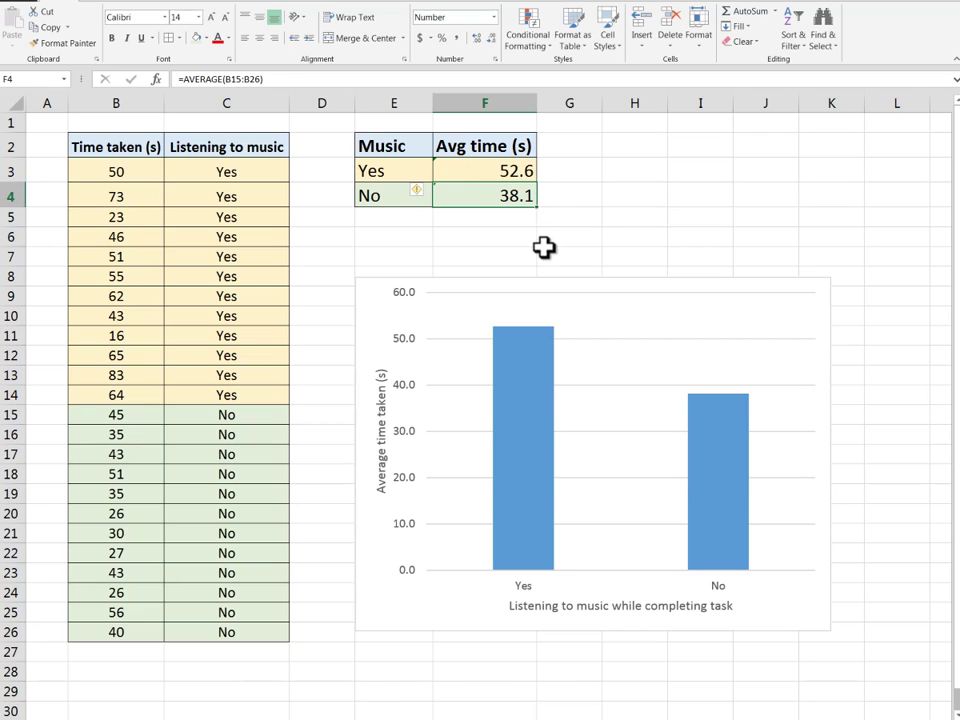
click(525, 174)
click(516, 197)
mouse_move(697, 410)
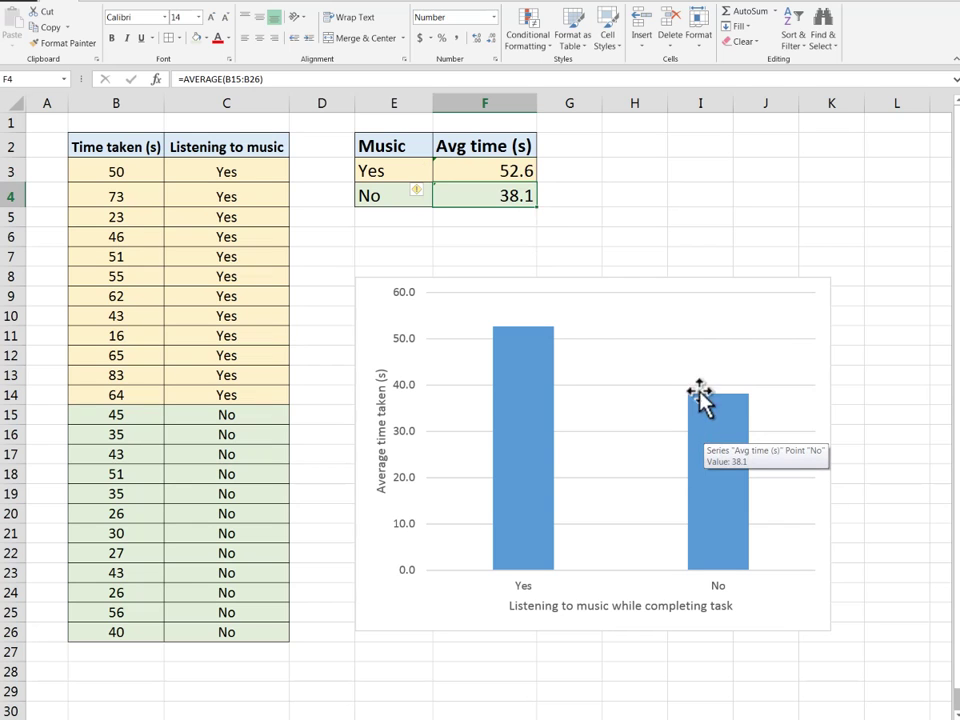
Step: Enter the label "p-value" in cell E6 below the averages table and make it bold
click(428, 240)
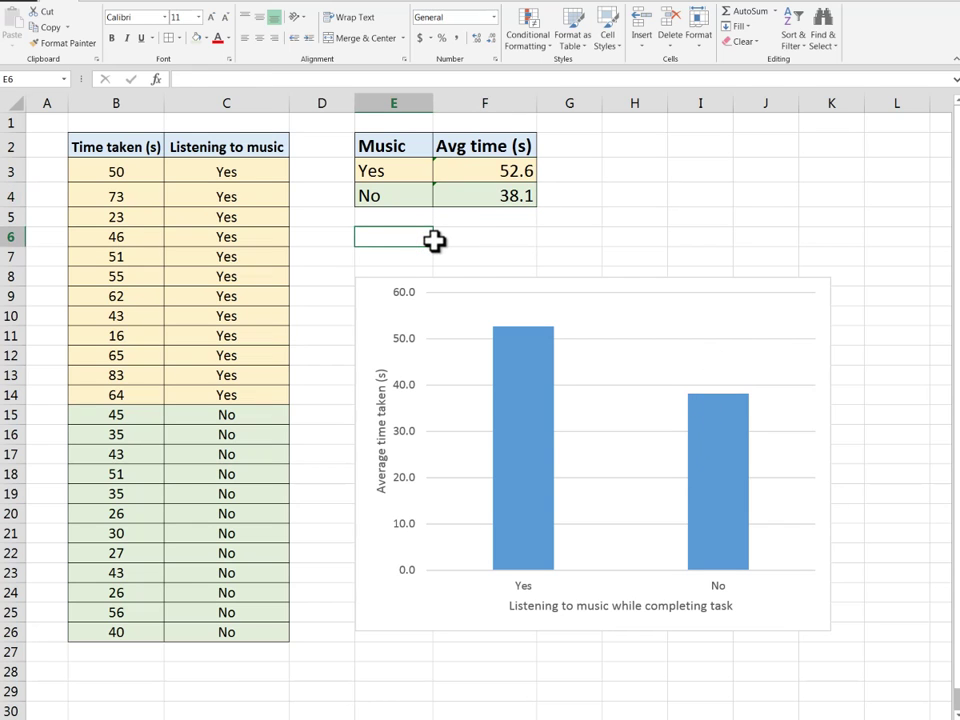
text(p-=)
text(value)
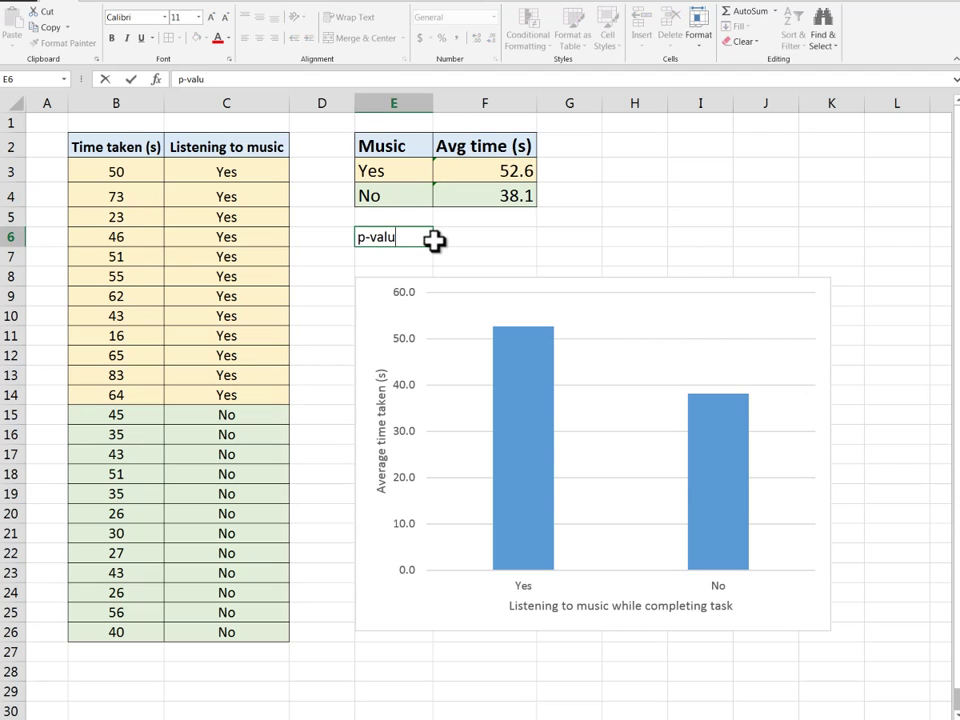
key(Tab)
key(ctrl+b)
Step: Insert the T.TEST function from the Statistical category into cell F6
click(478, 245)
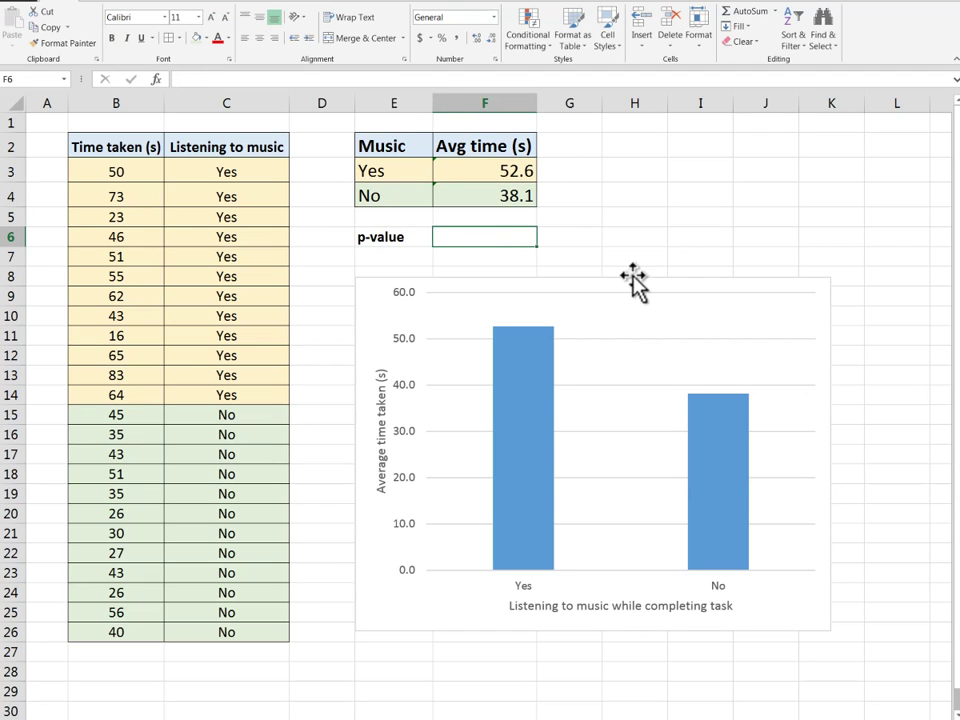
text(=)
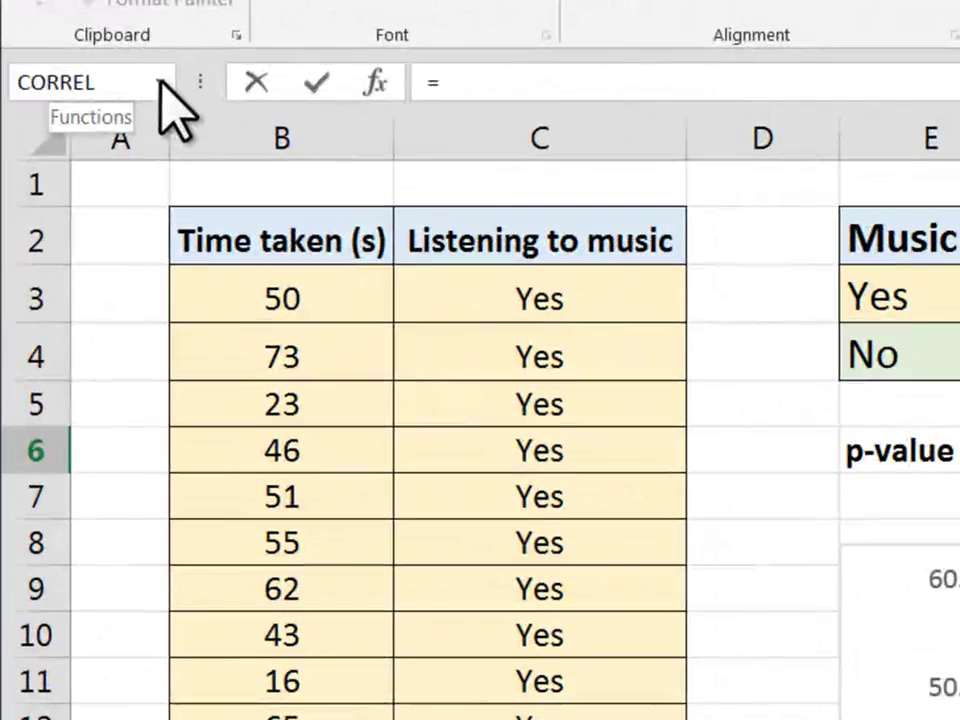
click(160, 82)
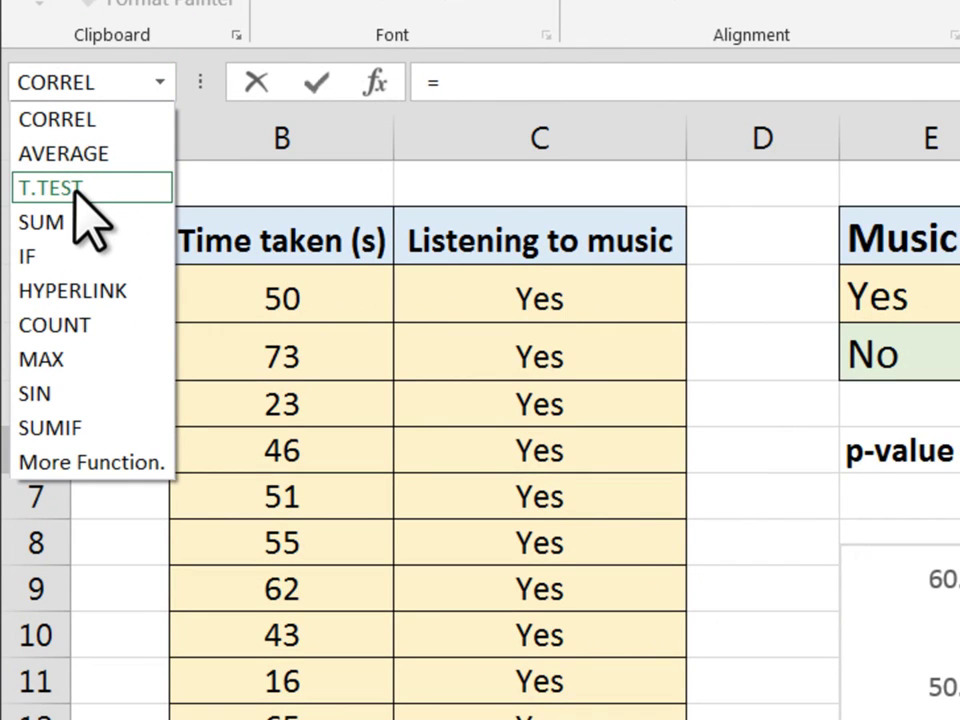
click(75, 455)
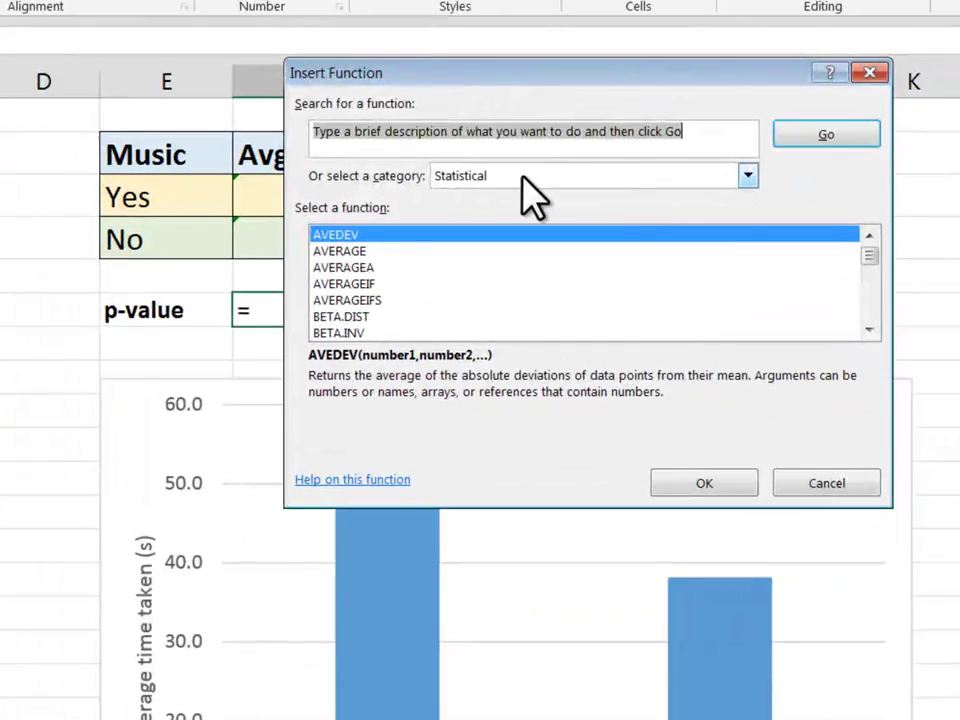
click(521, 176)
click(478, 281)
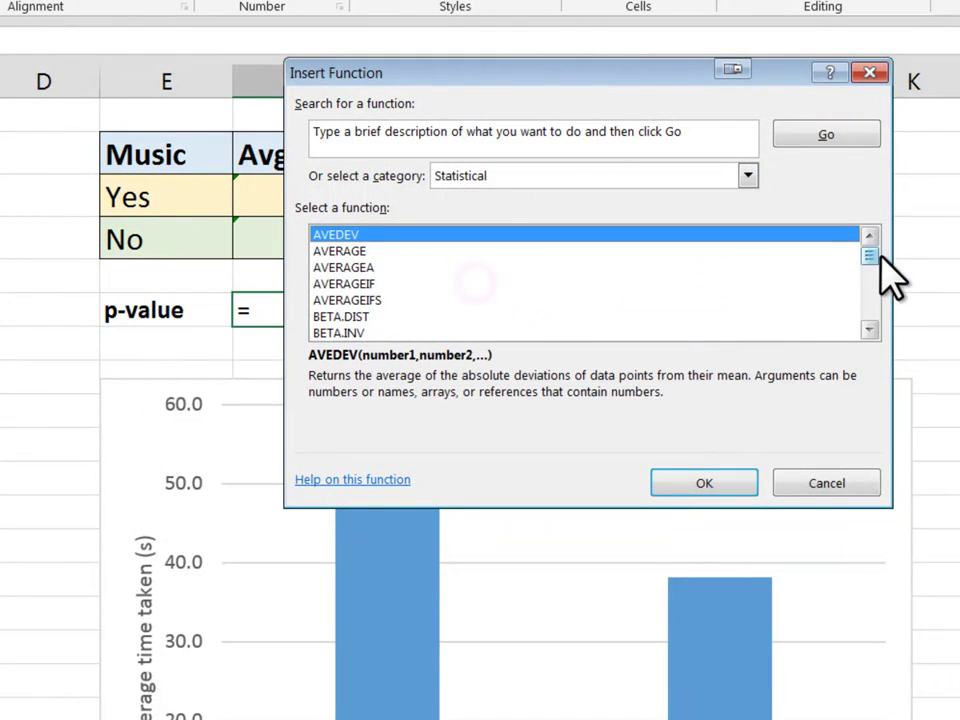
drag(870, 258, 876, 324)
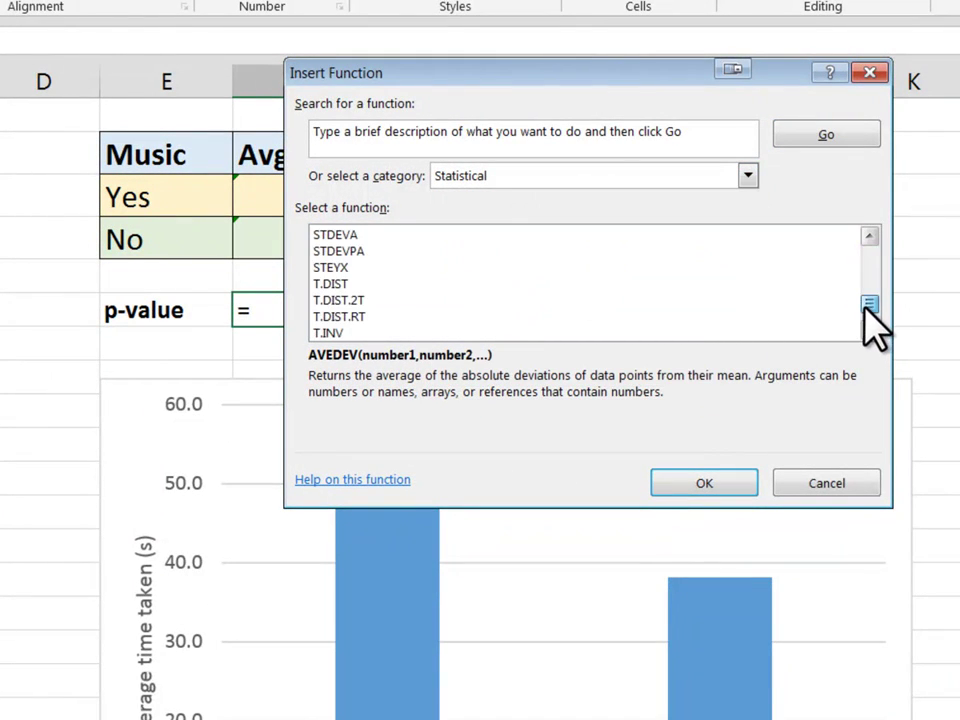
click(869, 327)
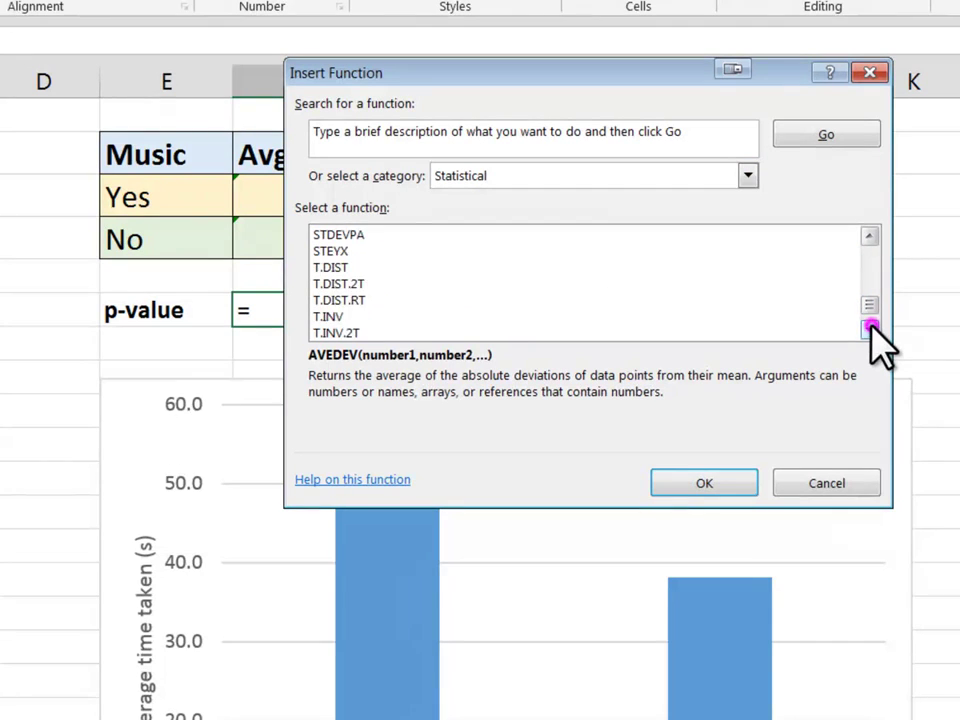
triple_click(869, 327)
click(360, 300)
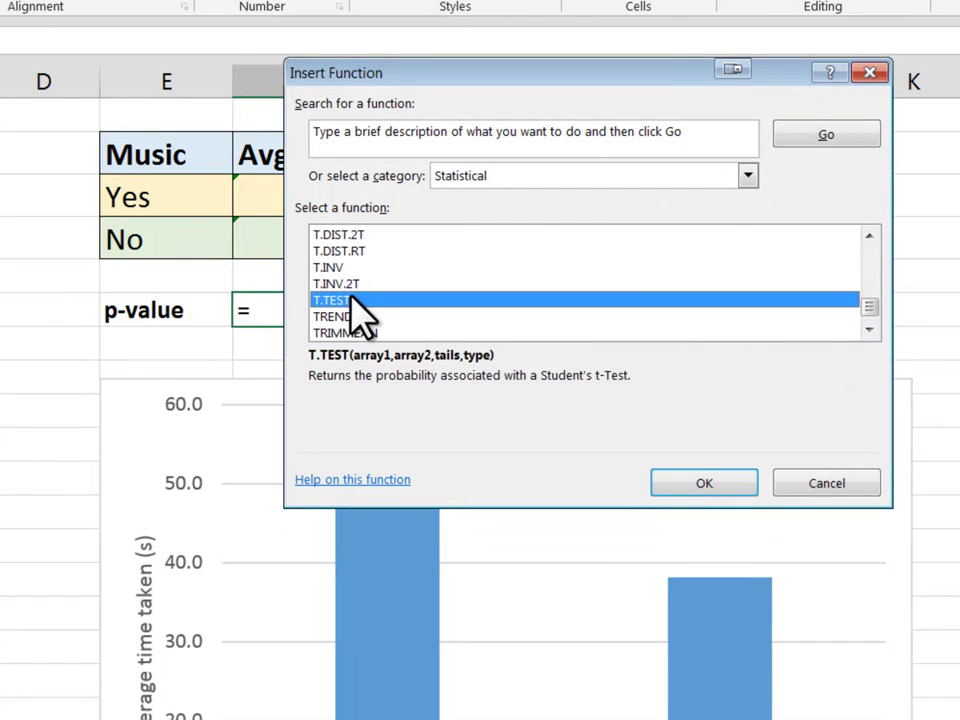
double_click(350, 300)
Step: Set the T.TEST data sets to B3:B14 for Array1 and B15:B26 for Array2
drag(548, 105, 437, 394)
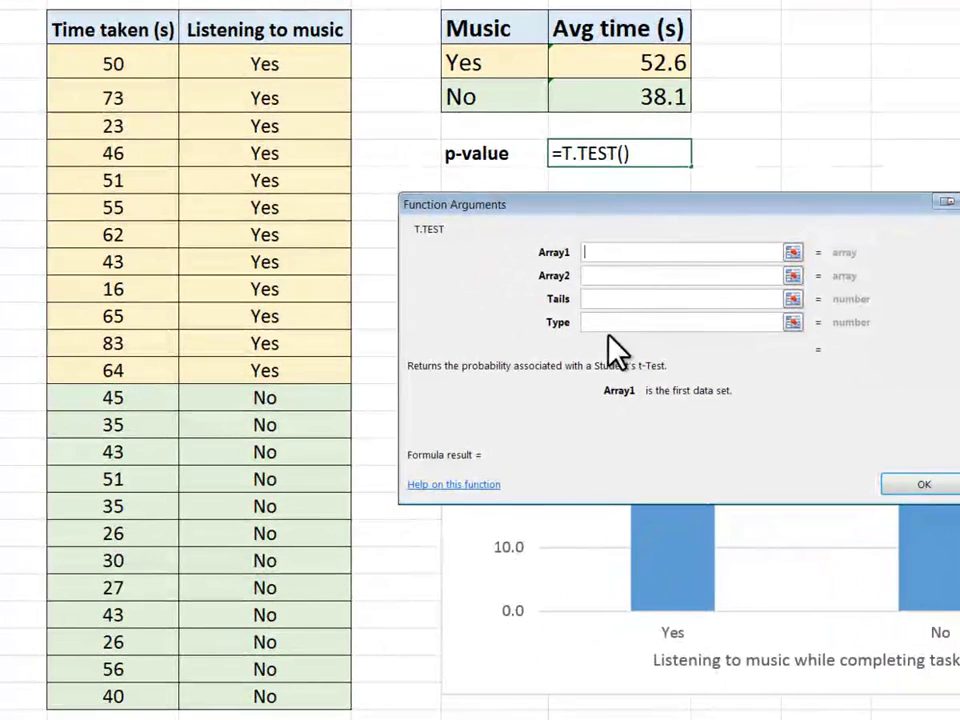
click(617, 256)
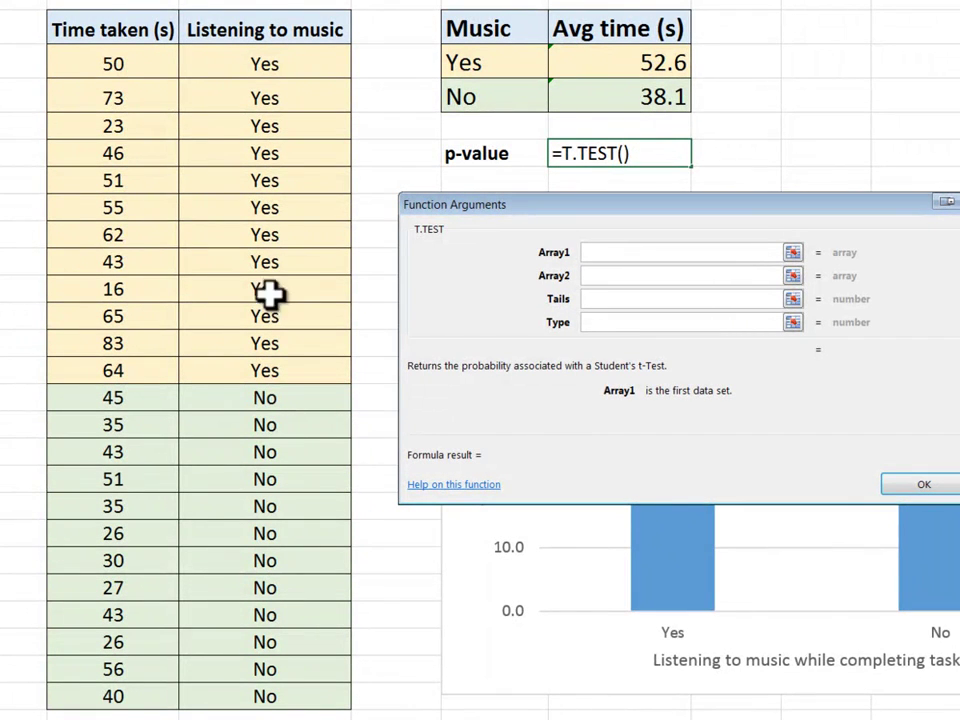
drag(86, 60, 141, 364)
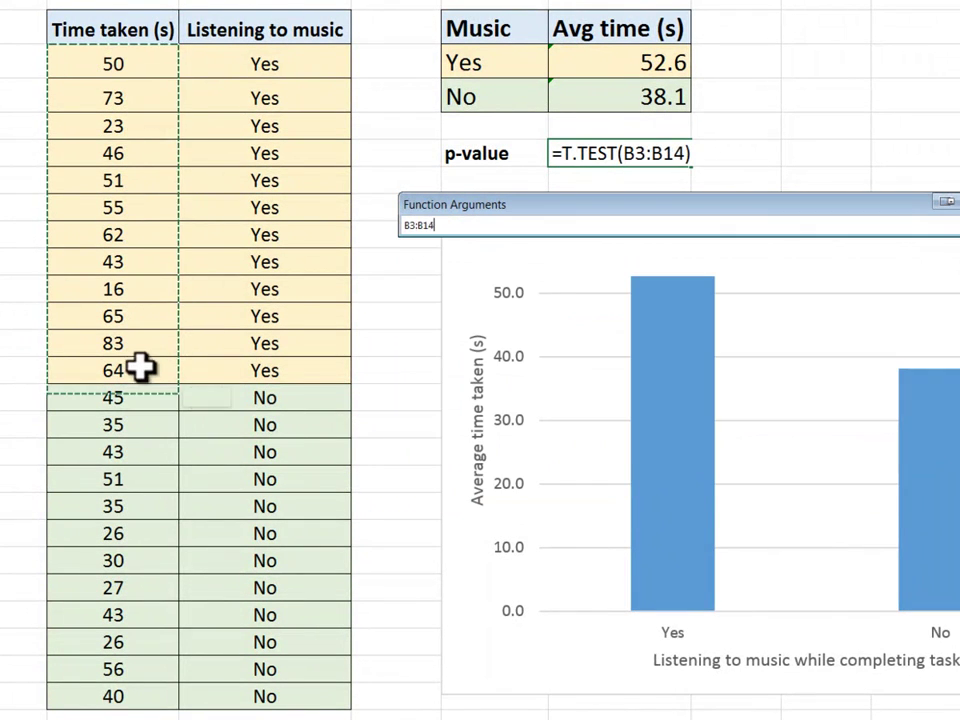
click(628, 282)
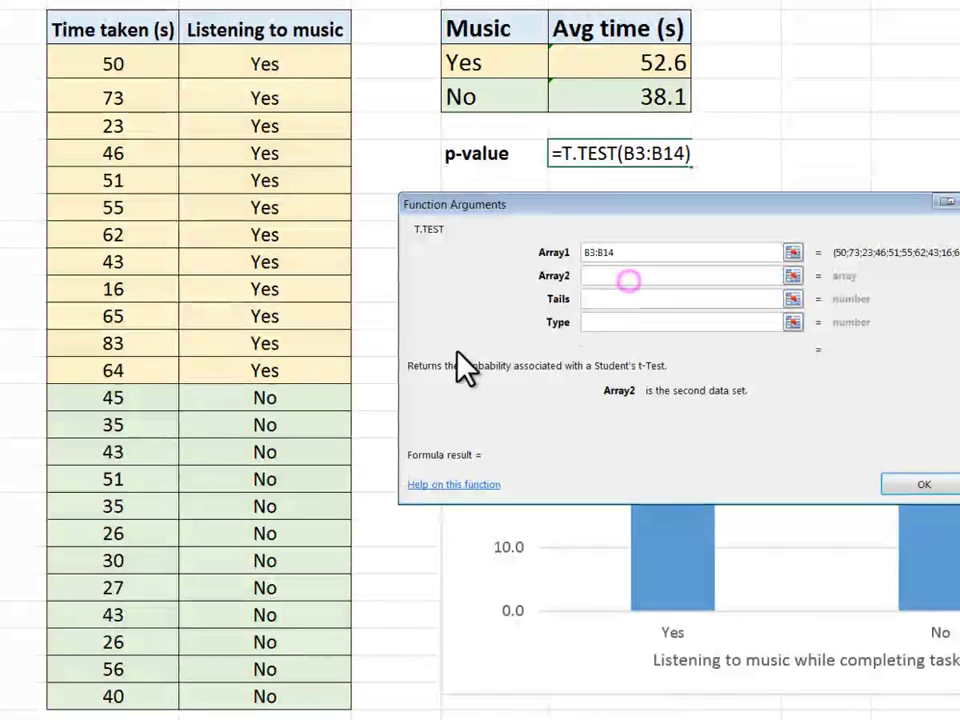
click(105, 397)
drag(105, 397, 120, 693)
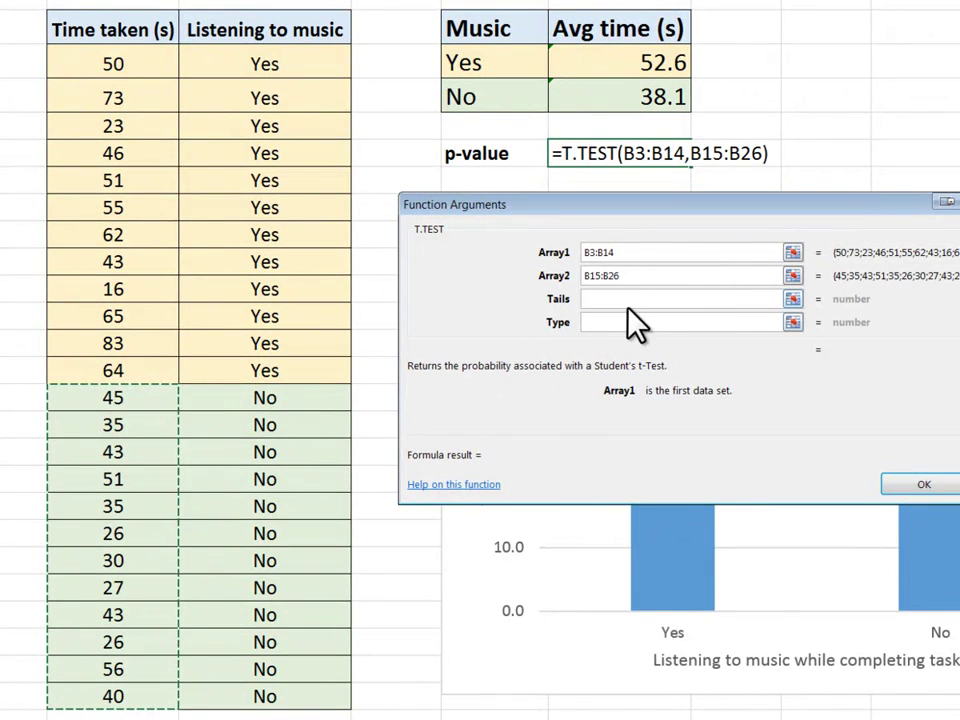
Step: Set the T.TEST Tails to 2 and Type to 2, and confirm the function arguments
click(660, 300)
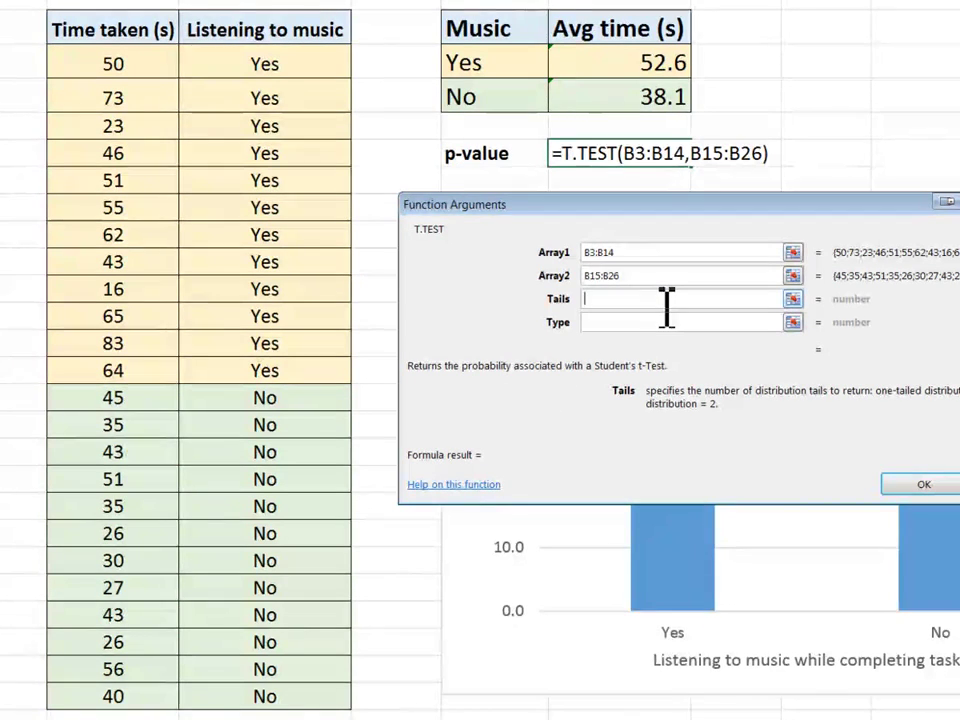
text(2)
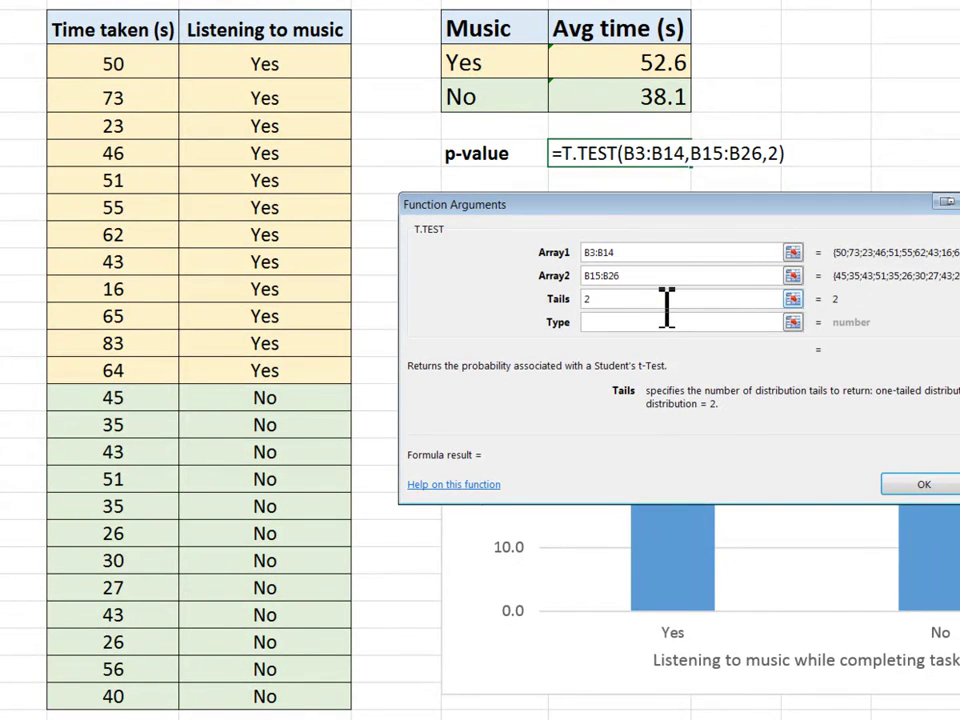
click(678, 323)
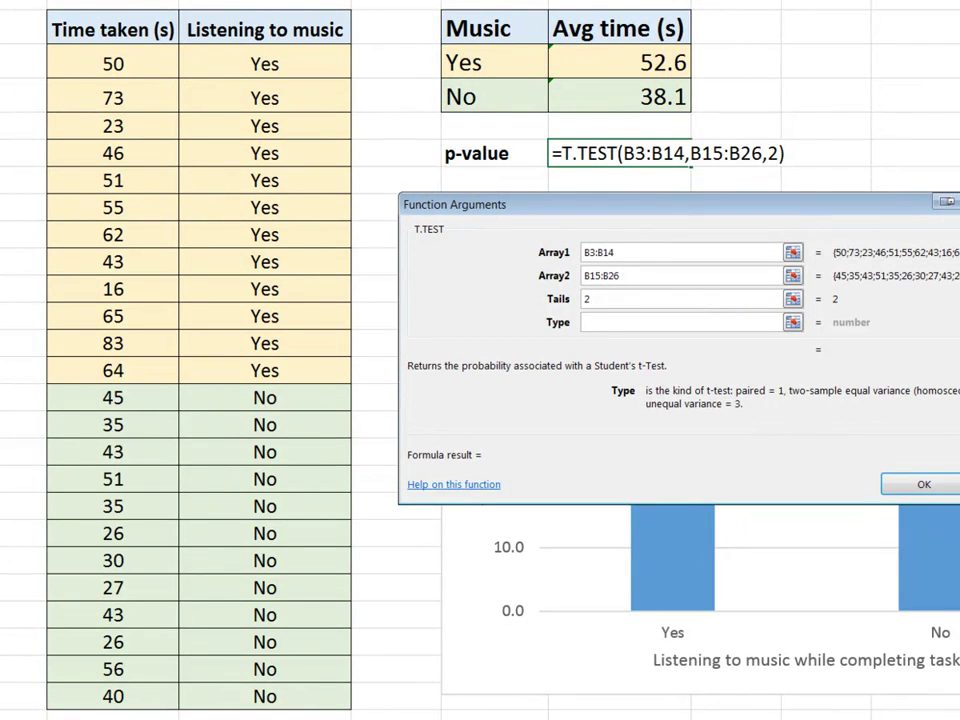
click(708, 325)
click(660, 321)
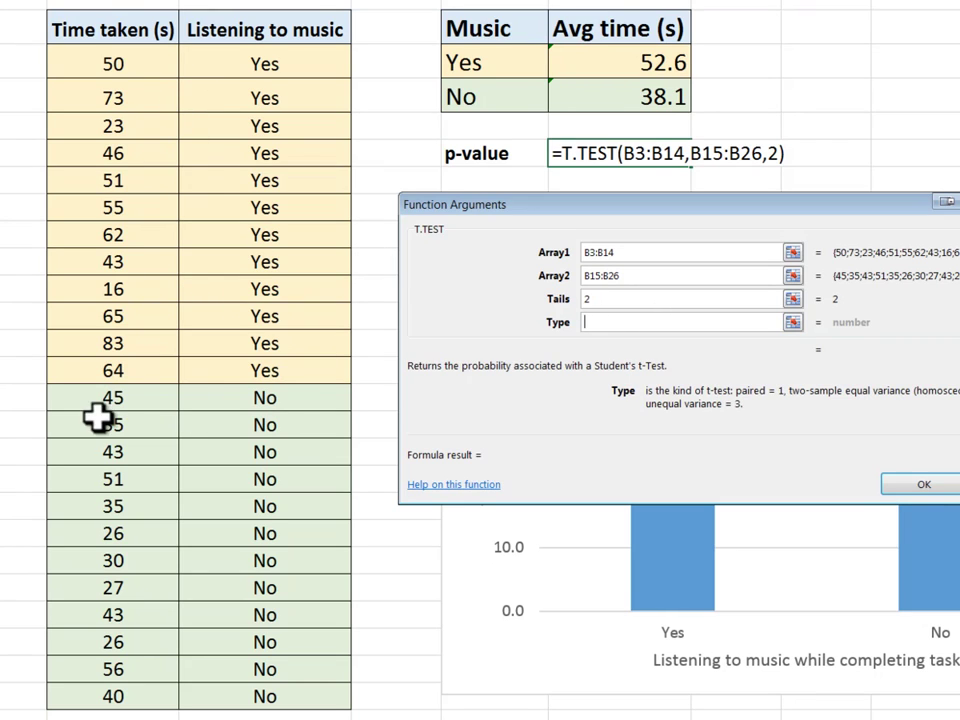
click(617, 324)
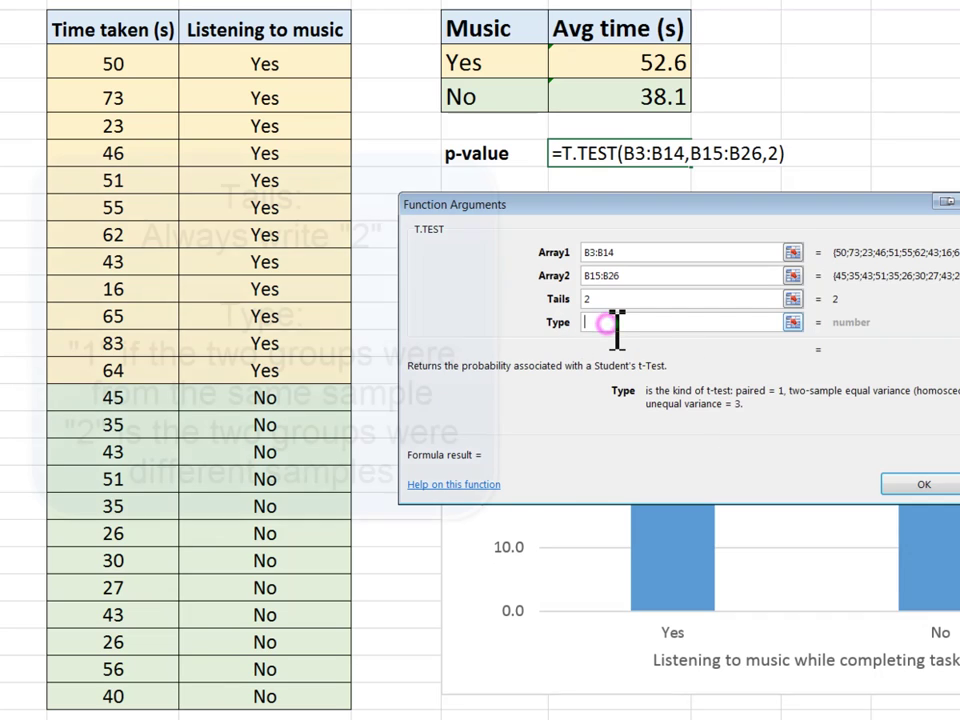
text(2)
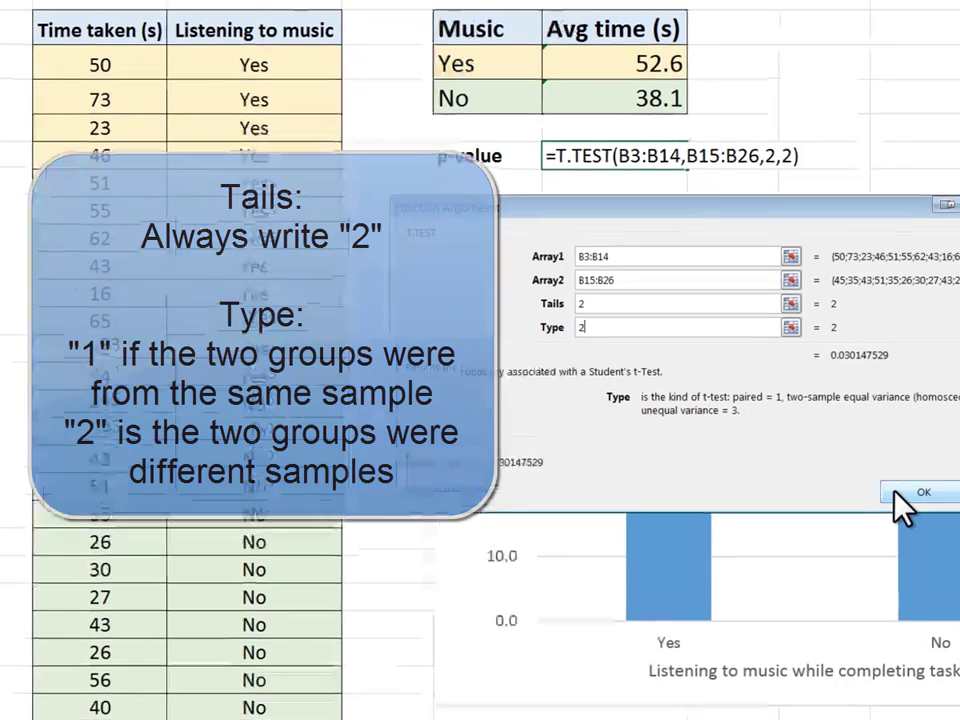
click(896, 484)
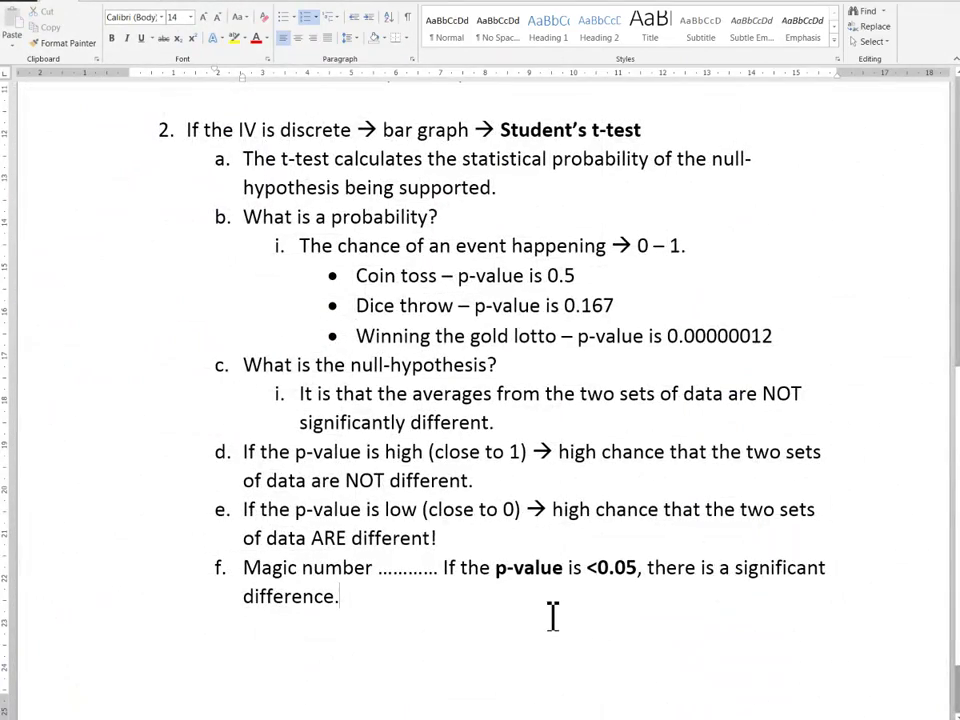
Step: Switch to the Word notes and add list item g reading "Writing in report" after the magic number point
key(Return)
scroll(465, 454, up, 5)
scroll(497, 598, down, 7)
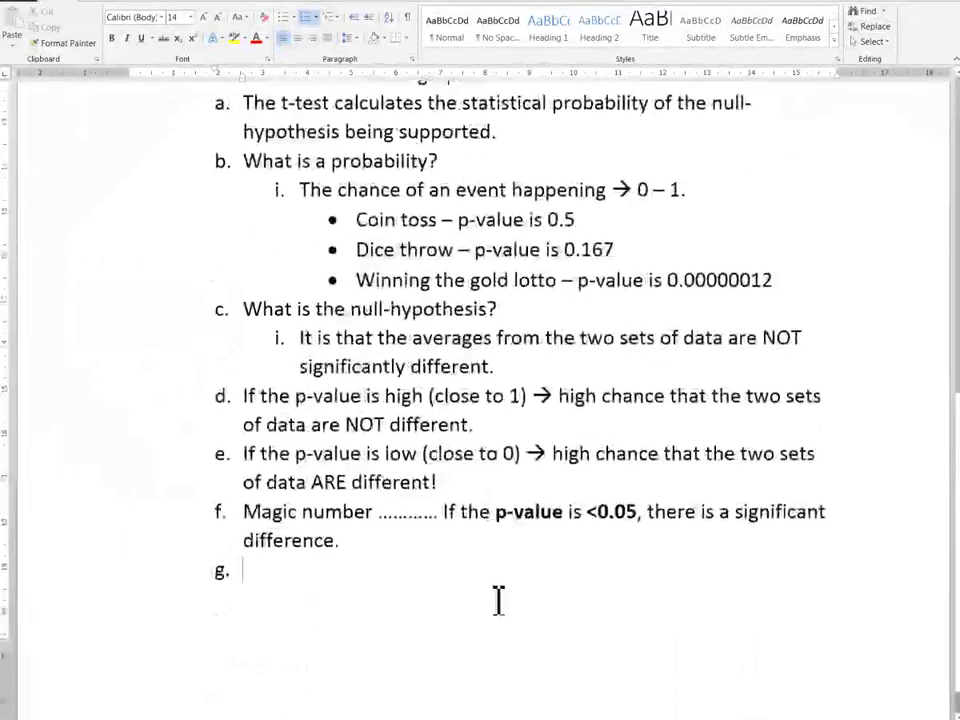
text(Writing in report)
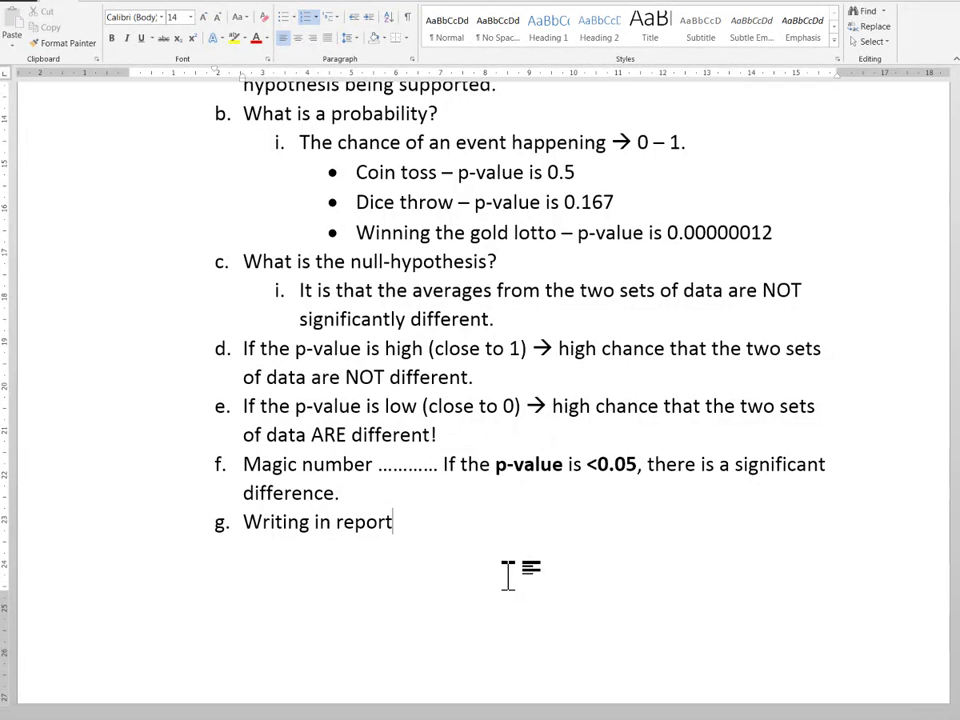
Step: Add the sub-item "A t-test performed on the data produced a p-value of 0.03, indicating that there was a significant difference." under "Writing in report"
key(Tab)
text(A t-te)
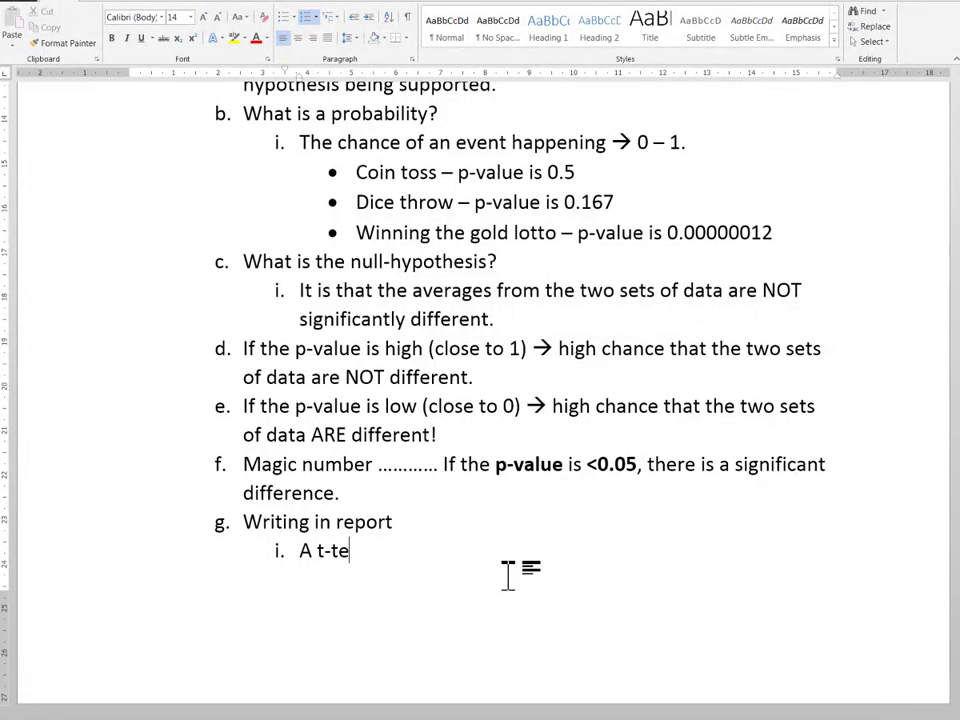
text(st performed)
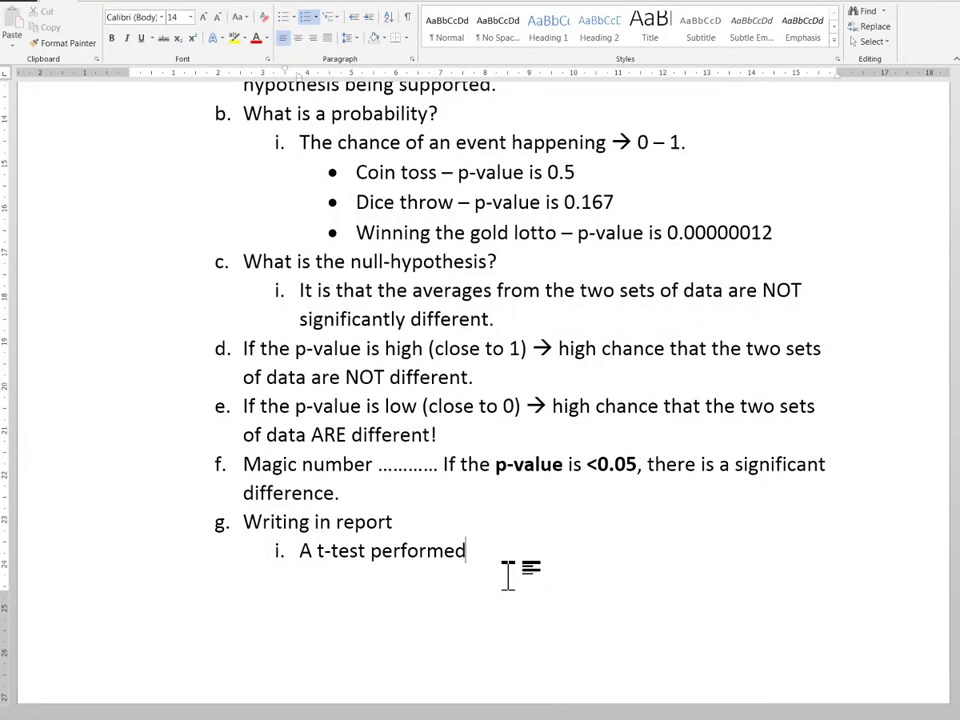
text( on the data p)
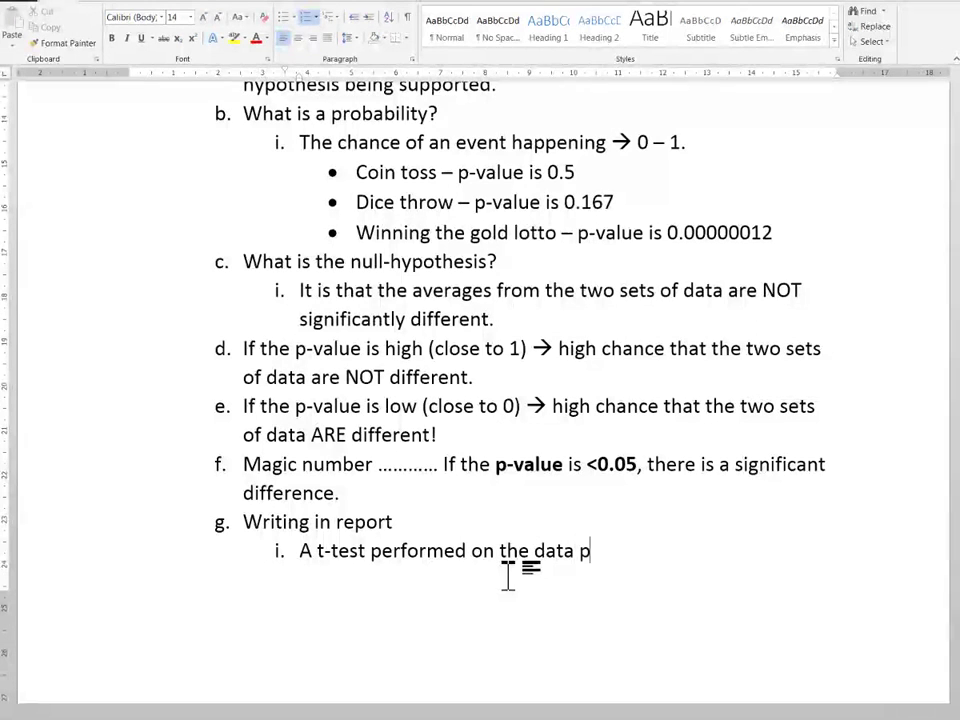
text(roduced a p-)
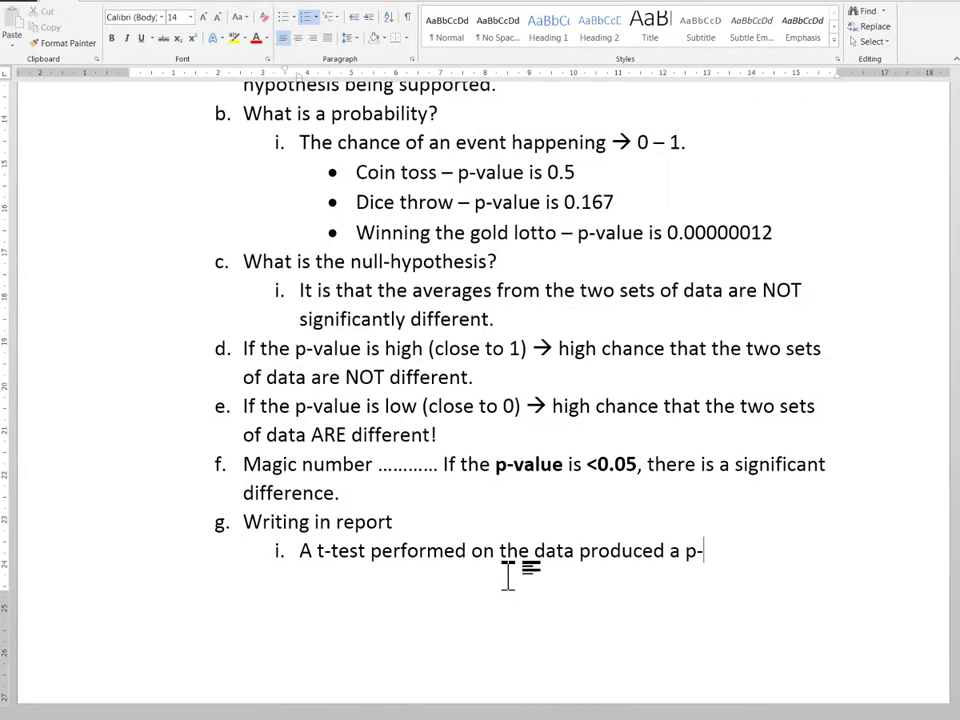
text(value of 0.0)
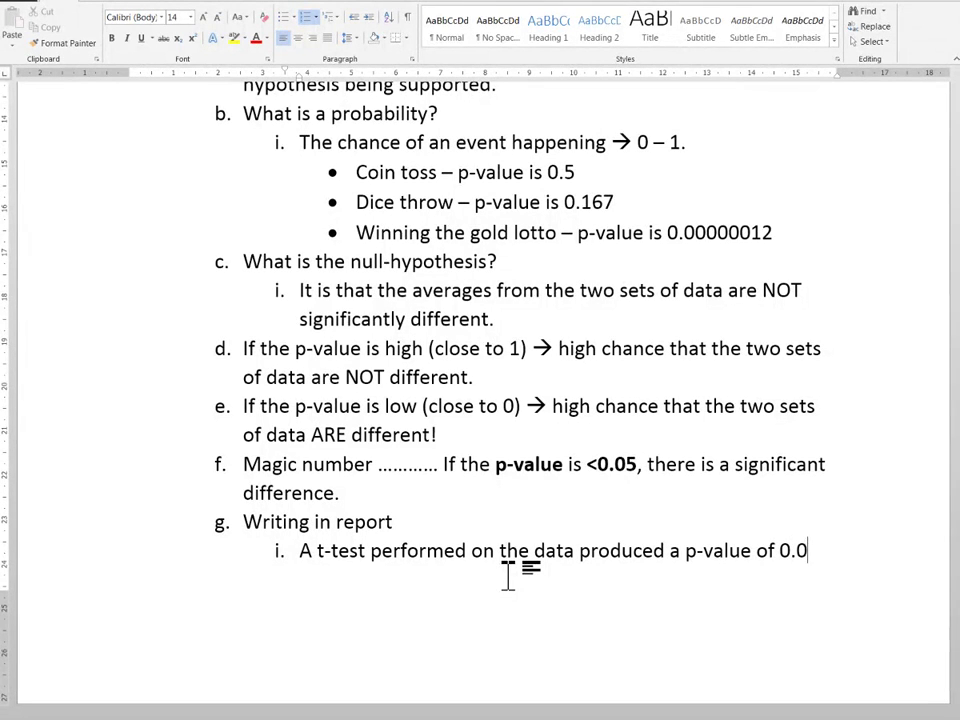
text(3, indic)
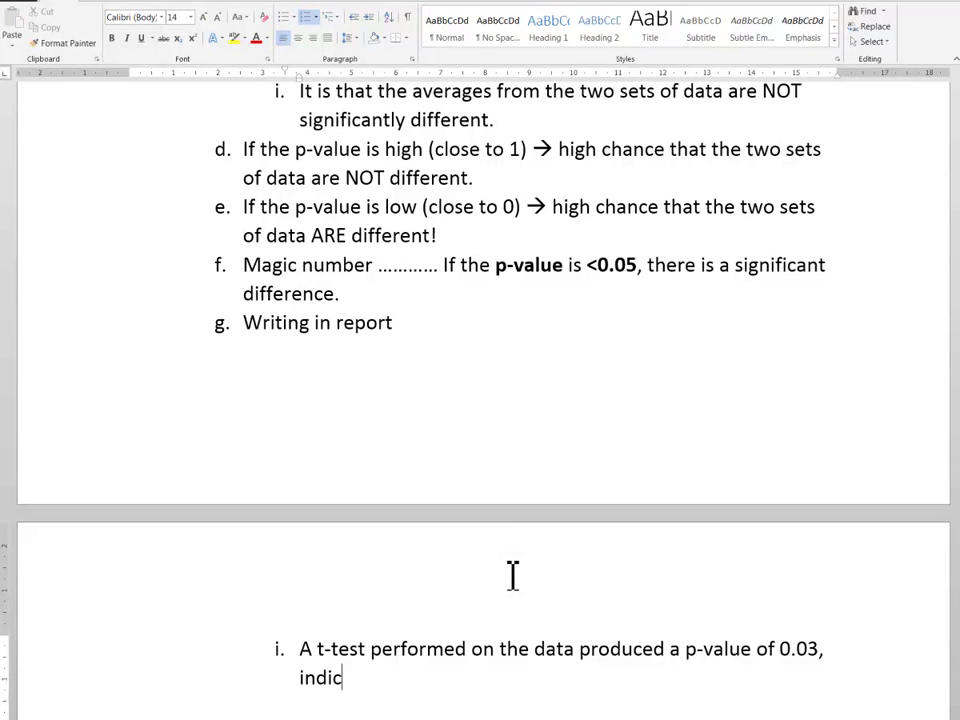
text(iating that the re was a significant difference.)
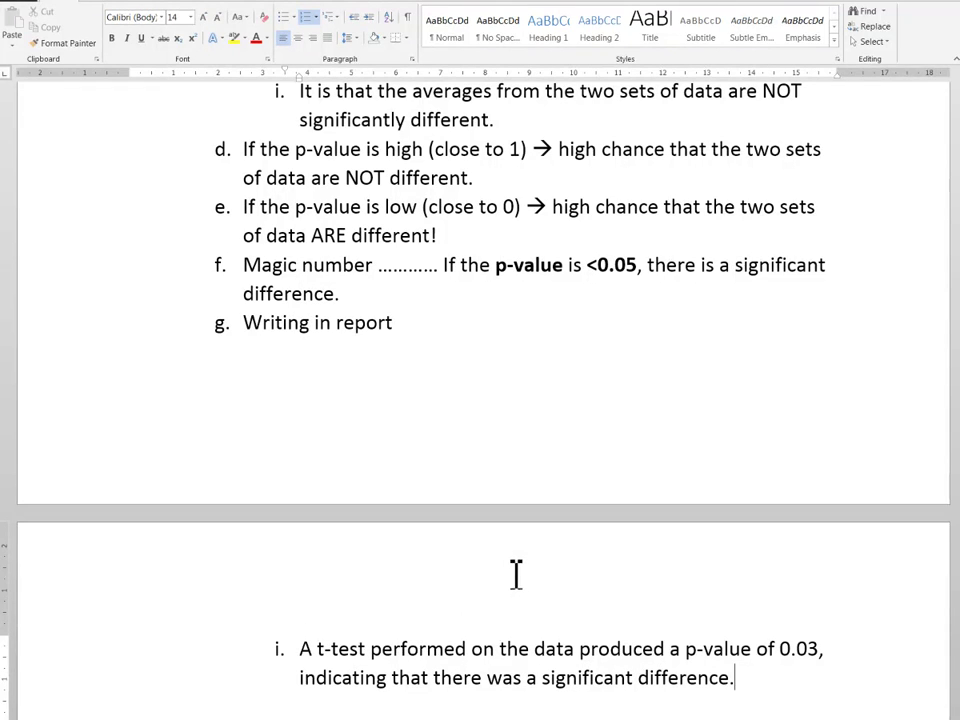
Step: Hide the white space between the pages and place the cursor at the end of the t-test report sentence
double_click(467, 508)
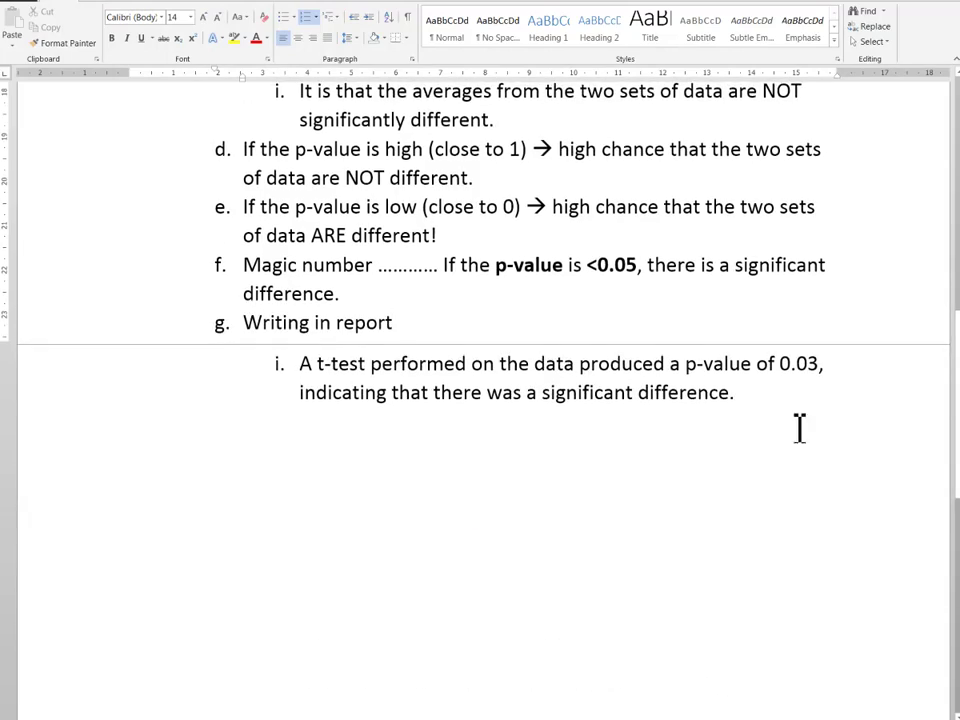
click(798, 392)
scroll(785, 478, up, 7)
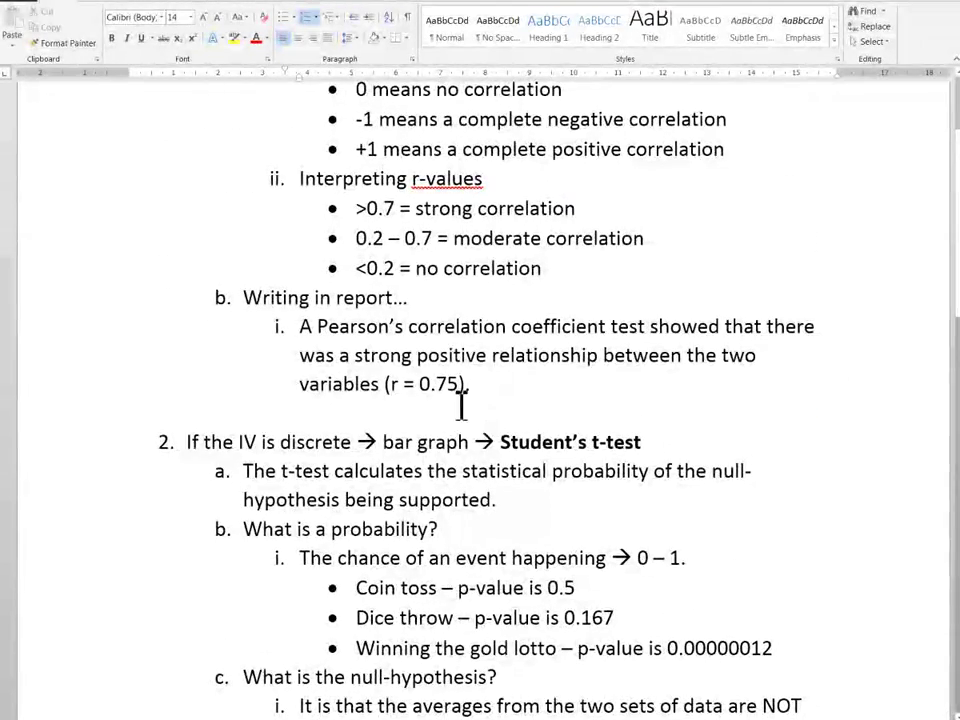
Step: Add an empty list item h after the t-test report sentence, at the same level as "Writing in report"
scroll(468, 415, down, 1)
scroll(475, 437, down, 1)
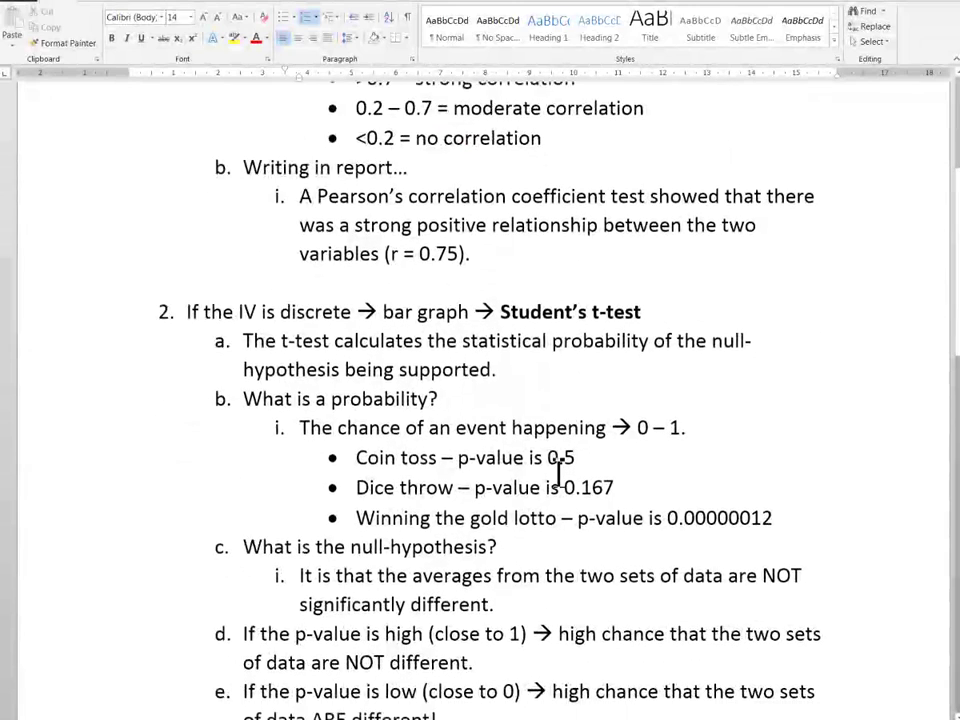
scroll(560, 470, down, 4)
click(810, 461)
key(Return)
key(shift+Tab)
click(393, 494)
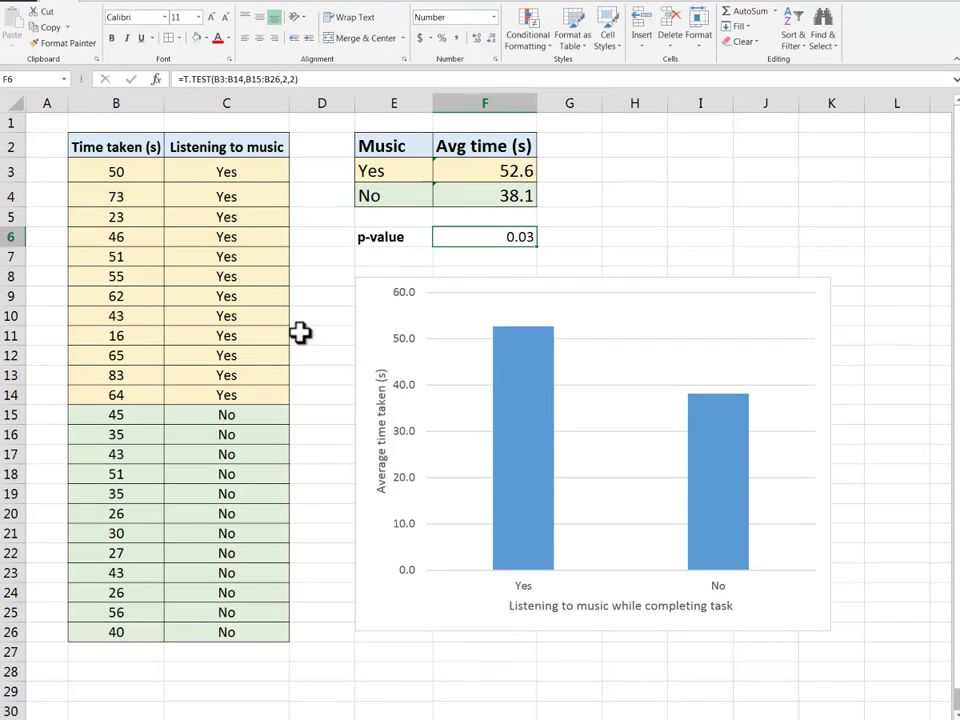
Step: Switch to the Excel music data, clear B9:C14 and B21:C26 to test the effect on the p-value, and undo both deletions
click(216, 399)
drag(216, 399, 140, 295)
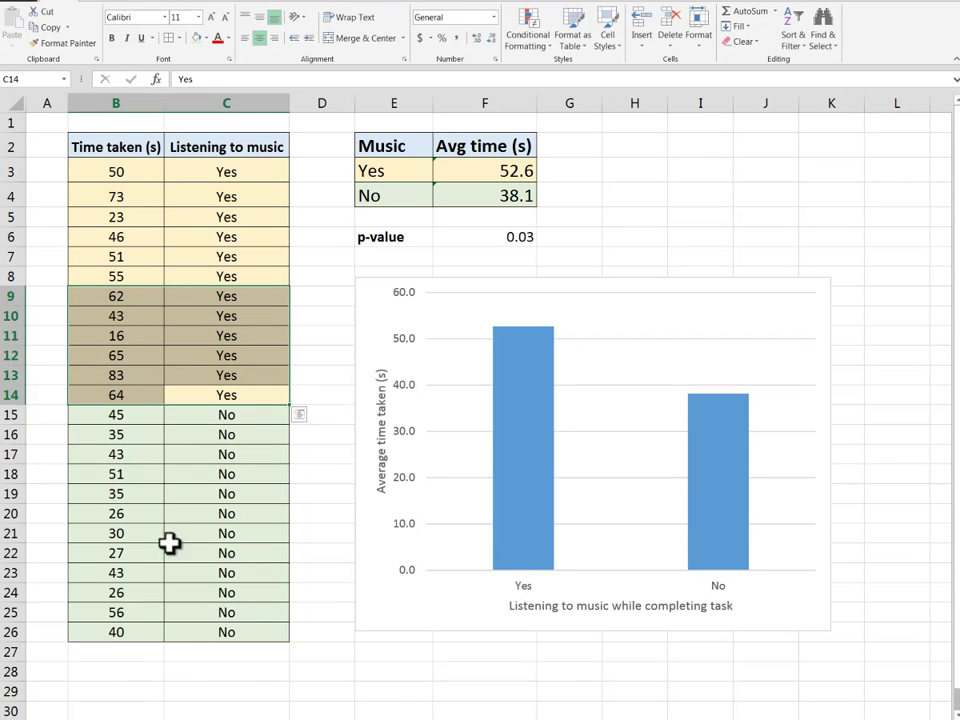
key(Delete)
drag(190, 633, 131, 540)
key(Delete)
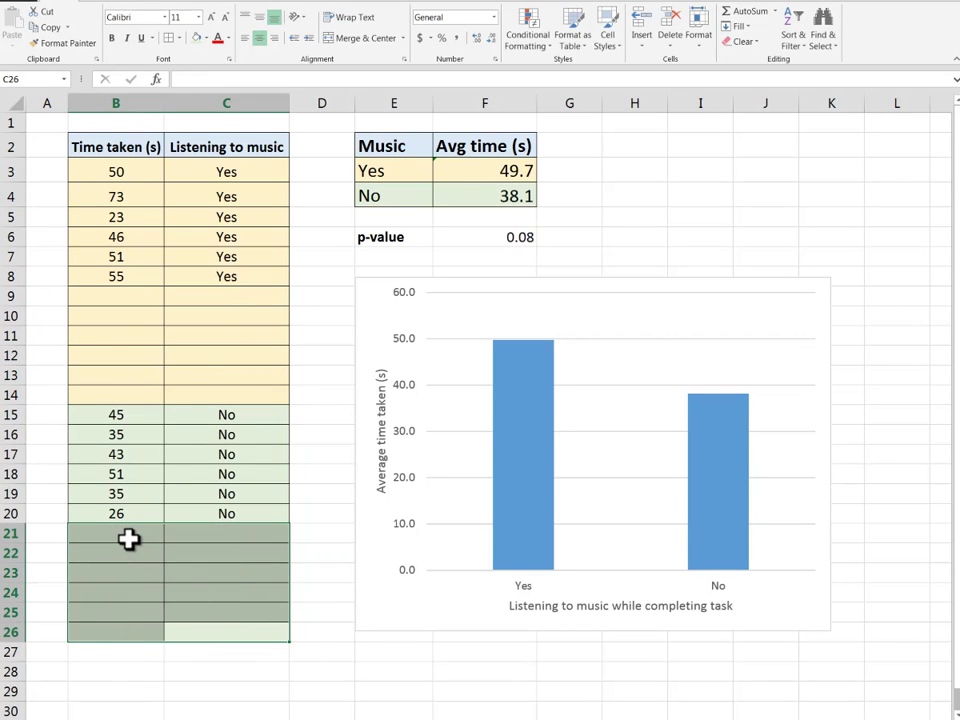
click(563, 241)
click(531, 236)
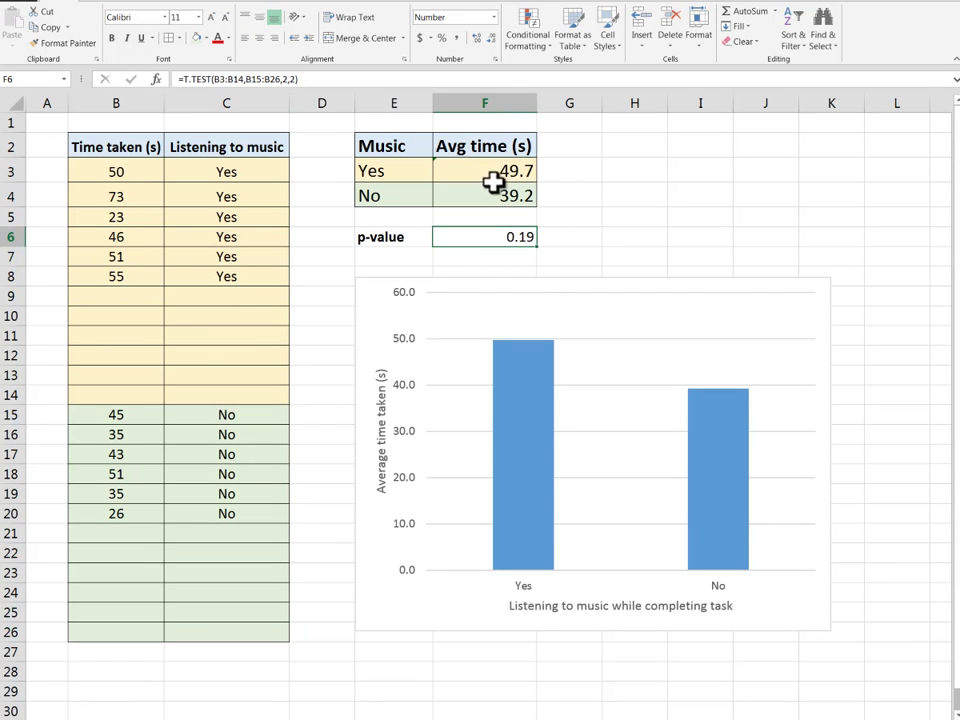
key(ctrl+z)
key(ctrl+z)
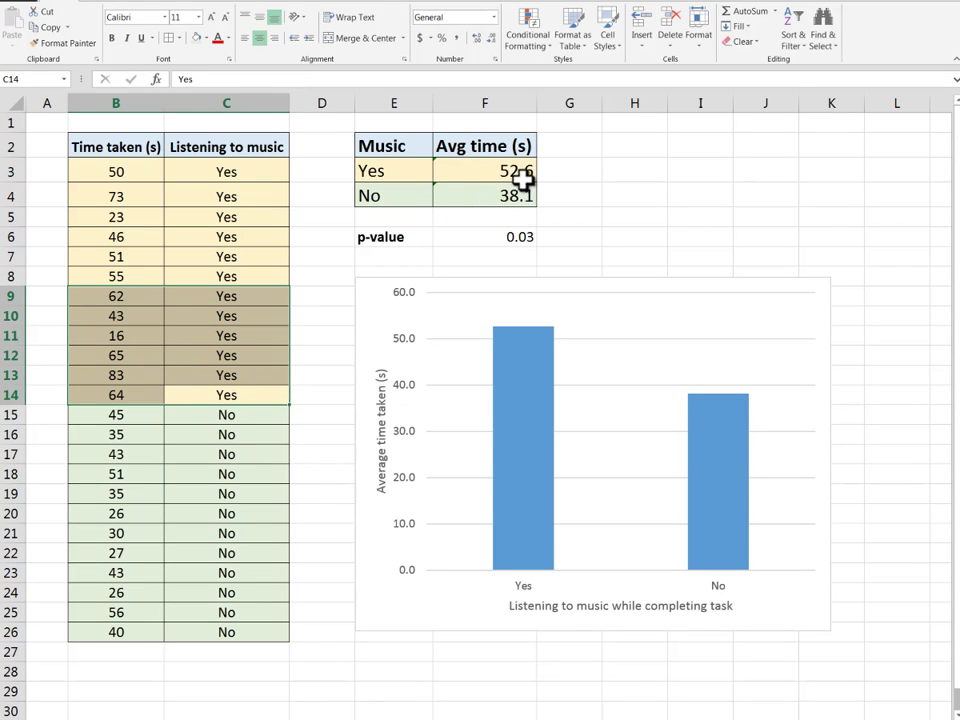
Step: Clear the Yes entries in B9:C14 and set the time in B8 to 80
key(Delete)
click(137, 269)
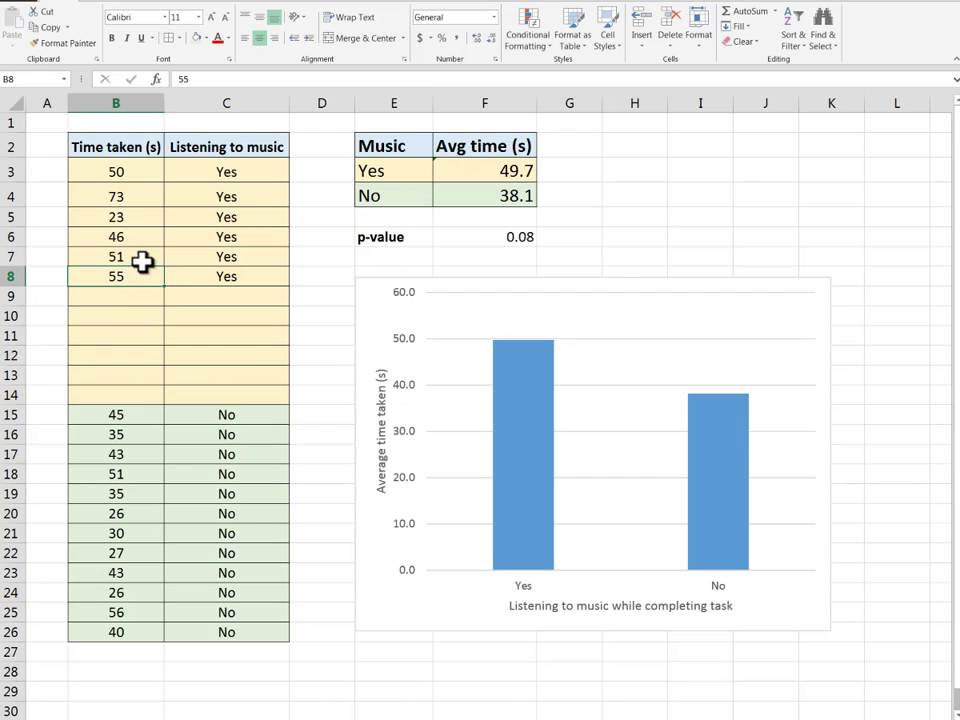
text(80)
key(Return)
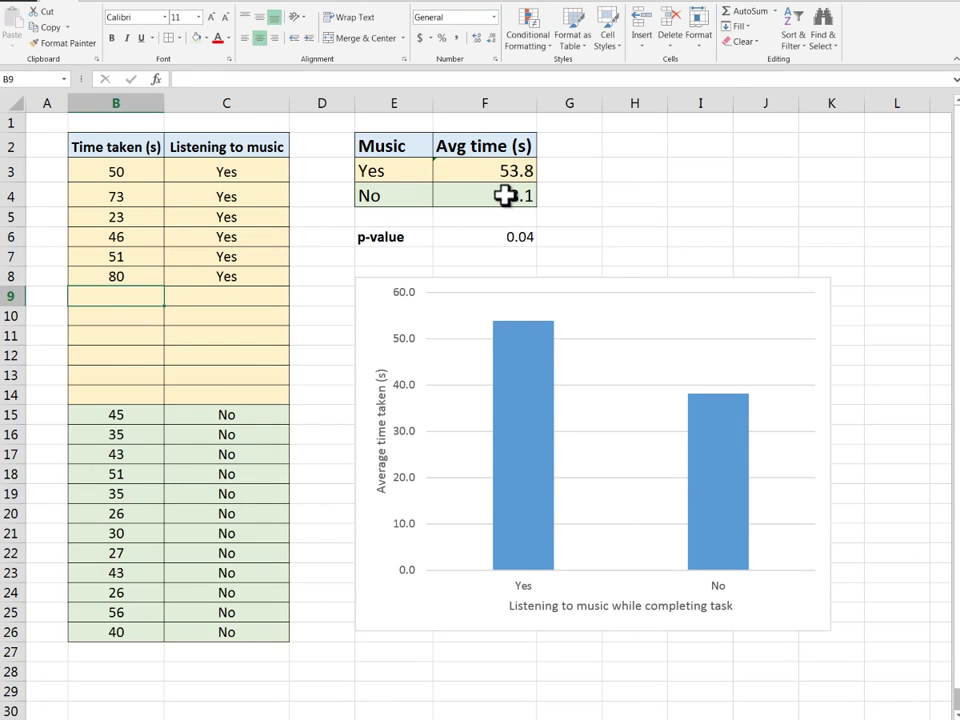
Step: Clear the No entries in B21:C26 and set the time in B20 to 20
click(139, 496)
click(213, 573)
drag(133, 534, 199, 624)
key(Delete)
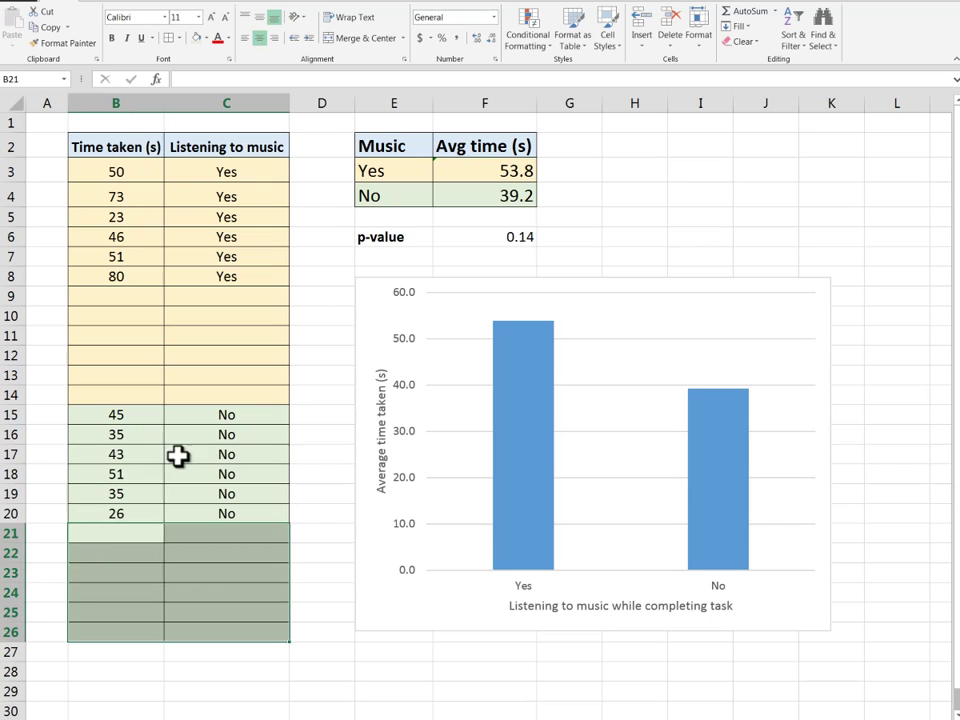
click(117, 511)
text(20)
key(Return)
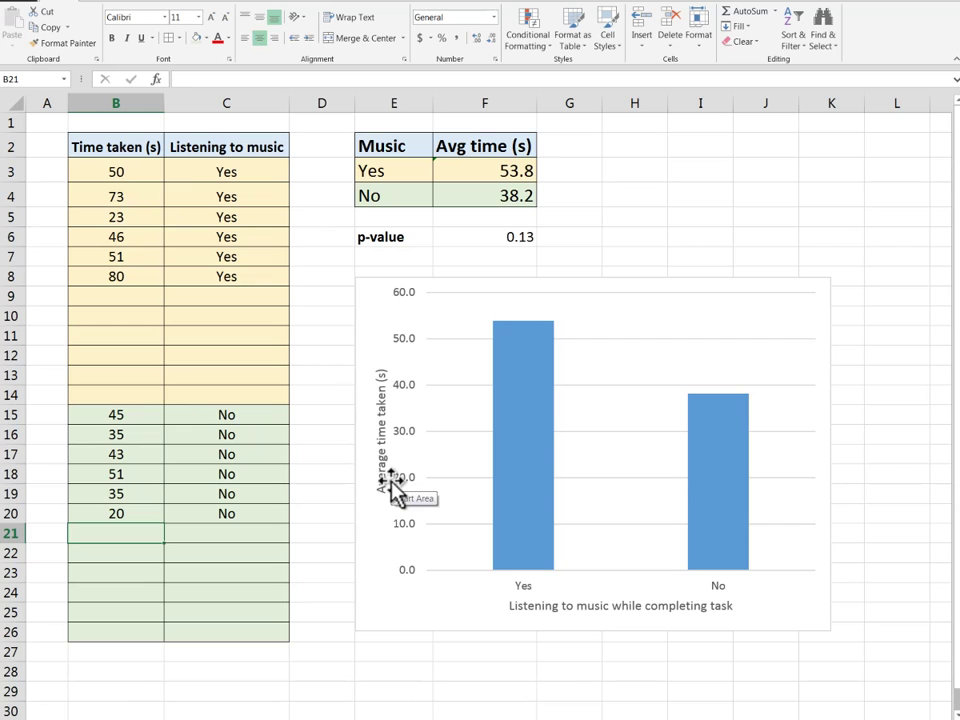
Step: Set the time in B5 to 90 and select the p-value cell F6
click(472, 172)
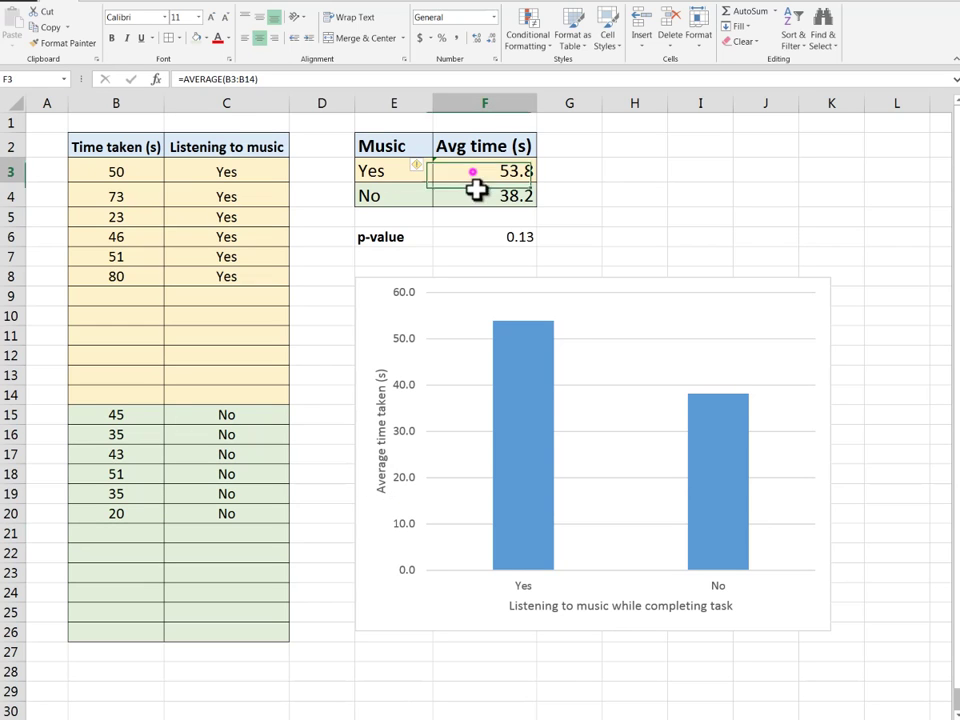
click(507, 236)
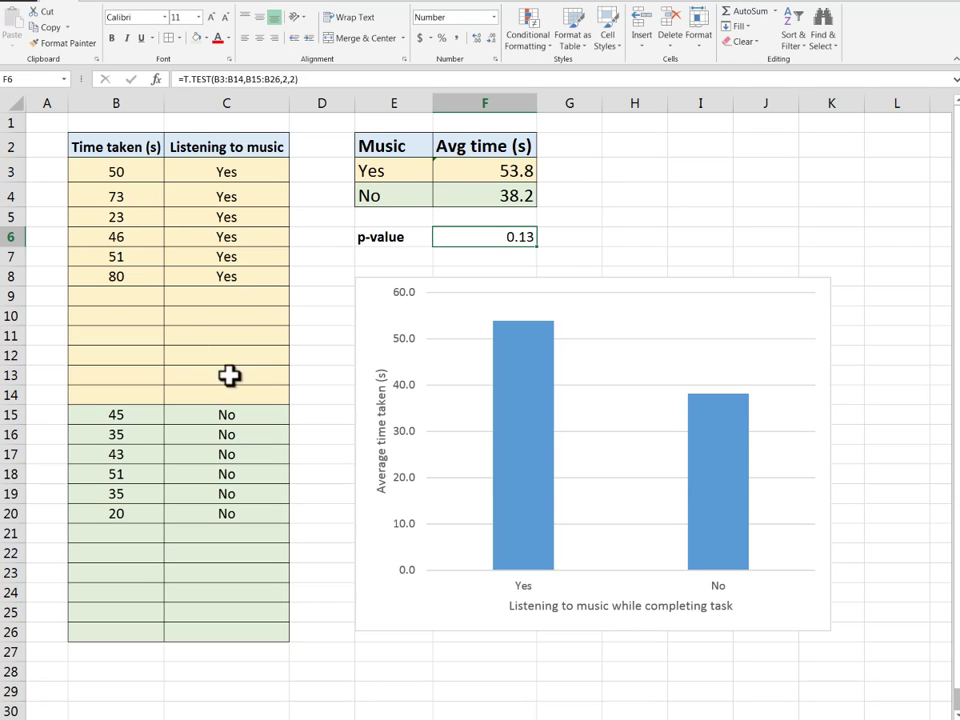
click(195, 357)
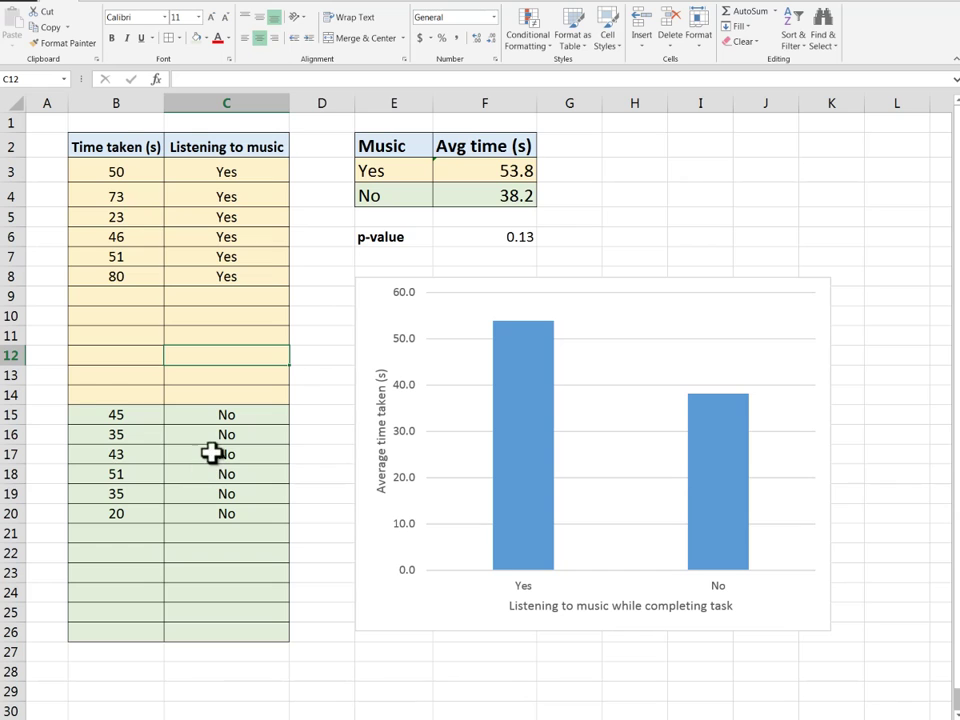
click(139, 256)
click(141, 218)
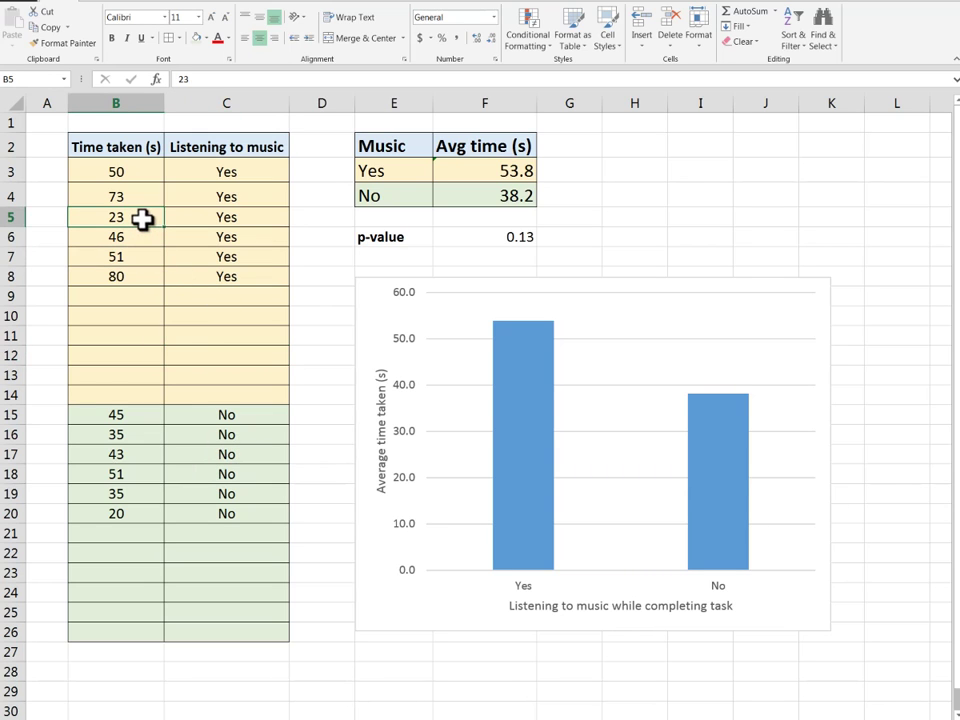
text(90)
key(Return)
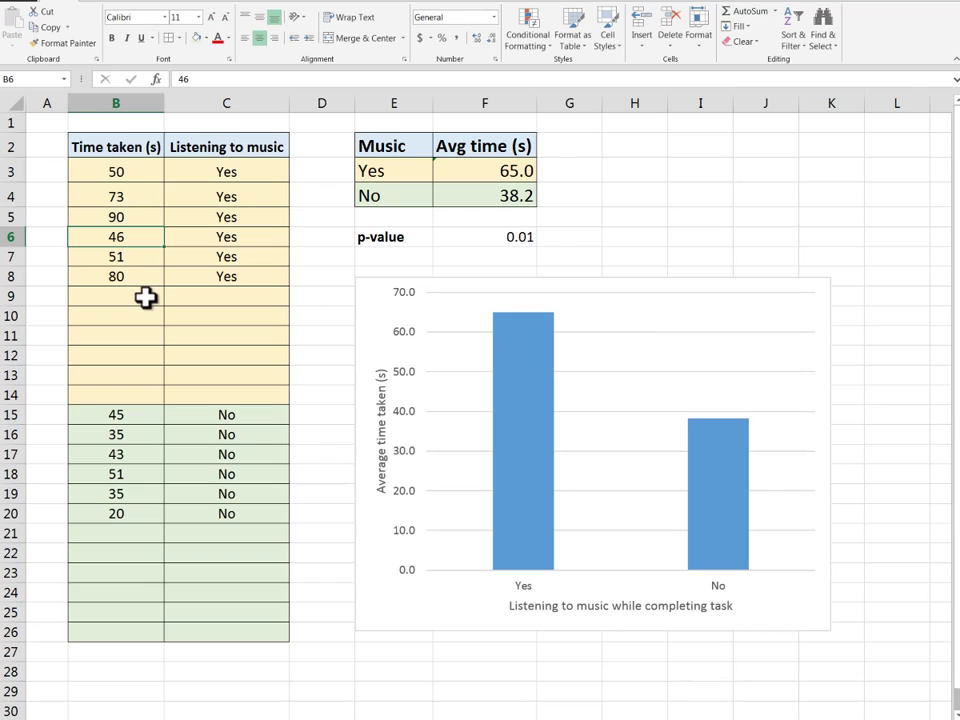
click(148, 298)
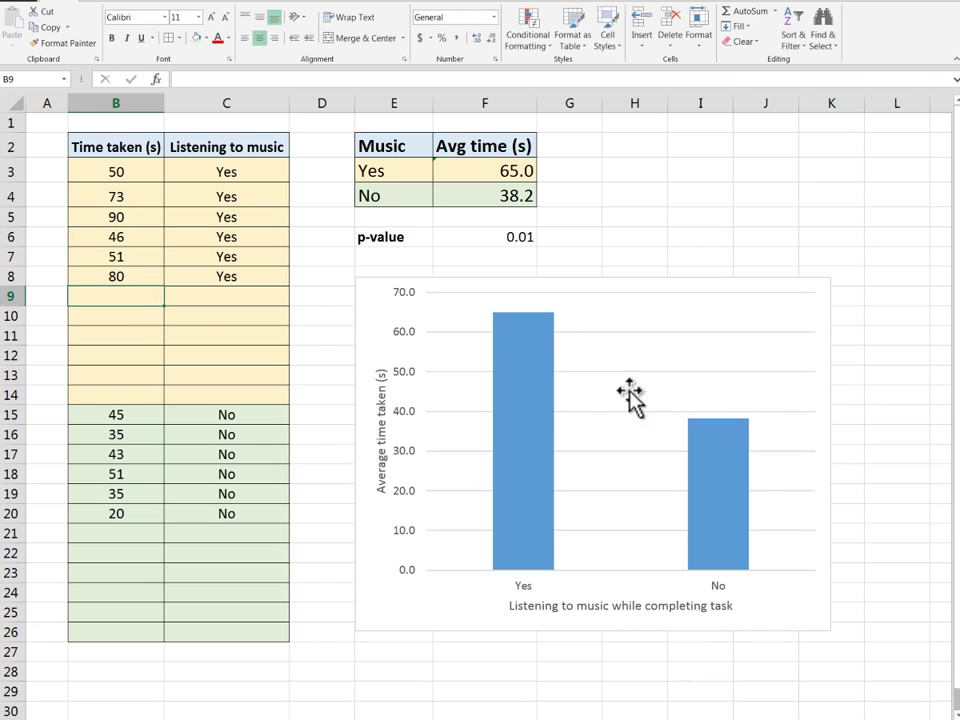
click(497, 240)
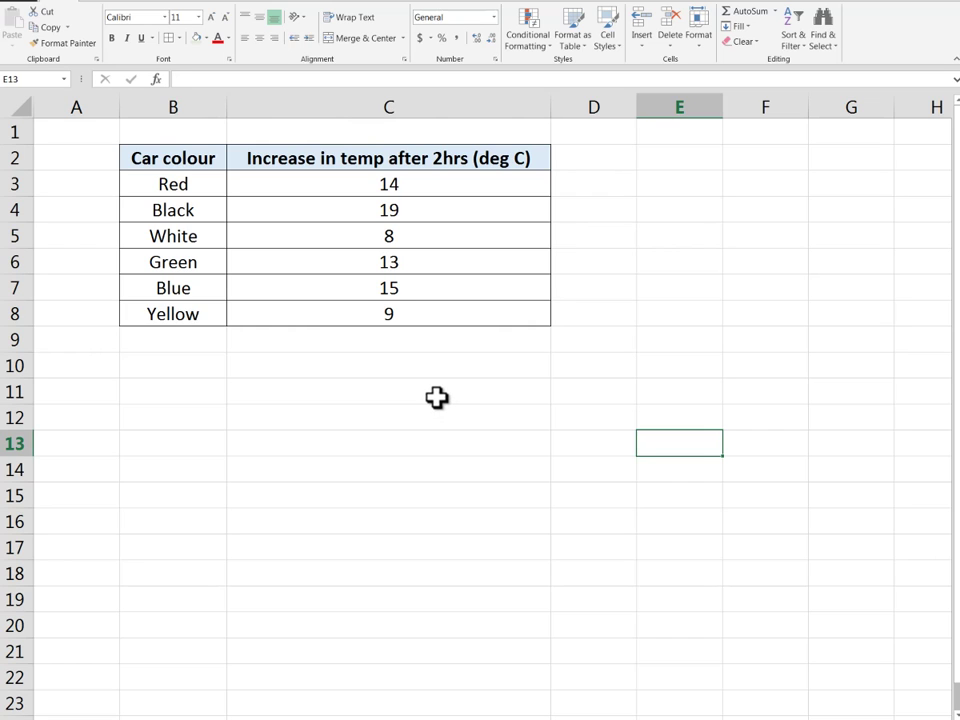
Step: Switch to the car colour worksheet and examine the colours in B3:B8 as single-trial groups for comparing temperature increases
drag(191, 182, 180, 312)
click(190, 385)
click(349, 390)
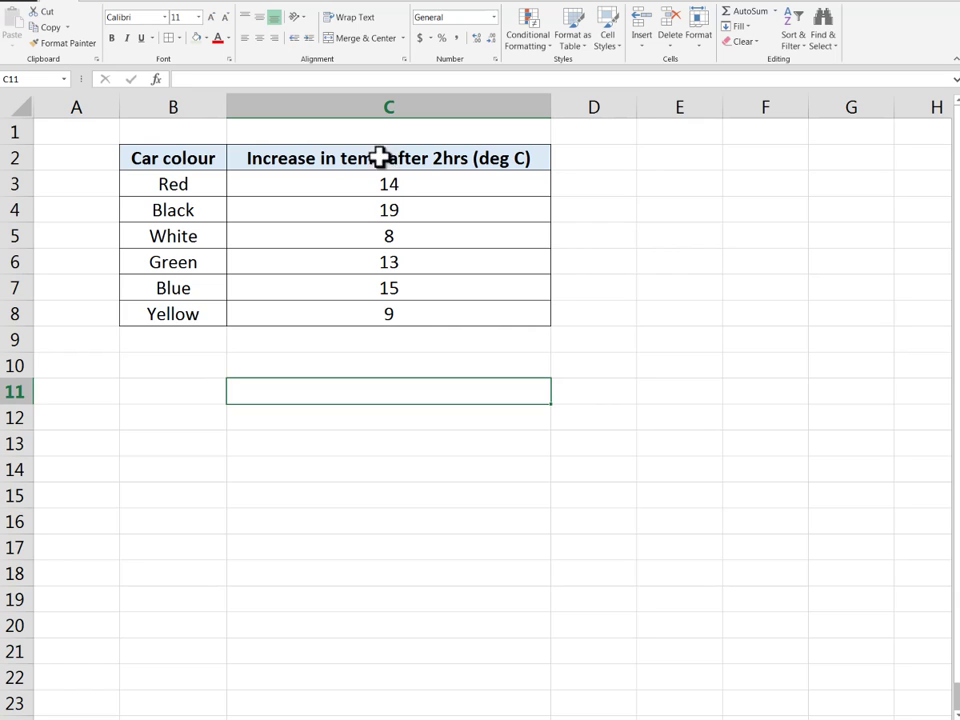
click(205, 185)
drag(205, 185, 253, 201)
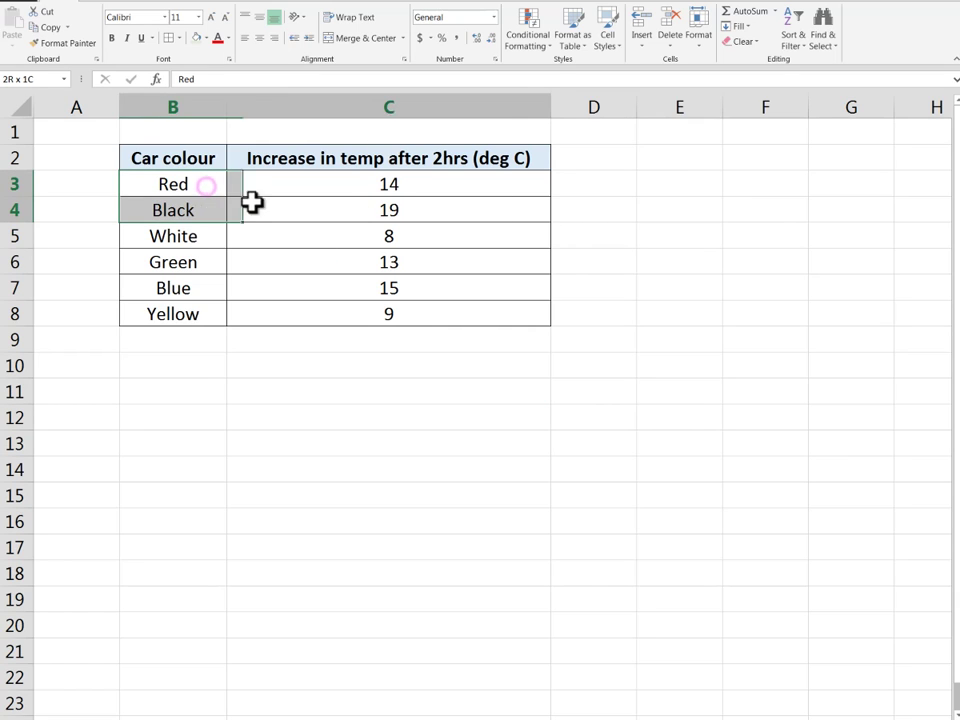
click(253, 201)
click(190, 192)
drag(195, 199, 193, 215)
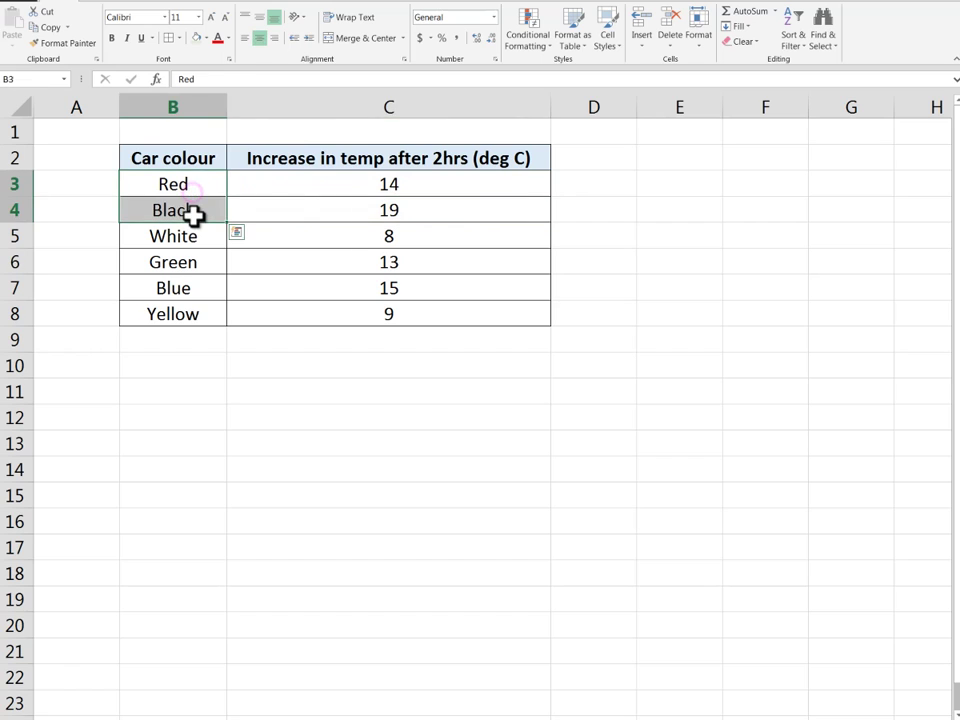
click(209, 185)
click(206, 230)
click(214, 190)
click(199, 259)
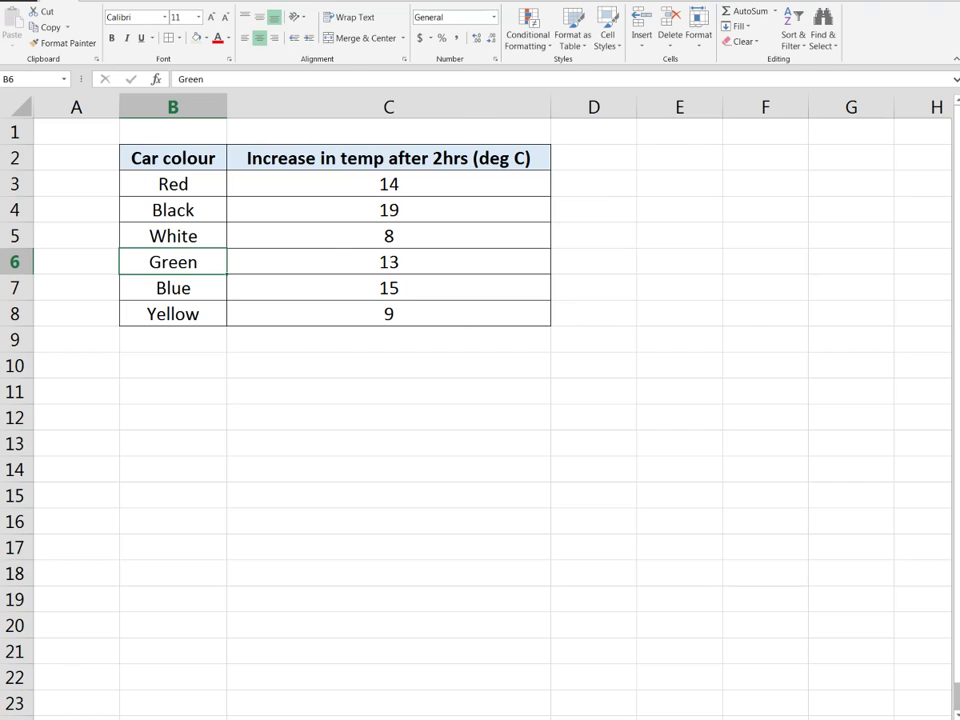
Step: Switch to the Word notes and review the Pearson's correlation section, including the bullets on interpreting r-values
key(alt+Tab)
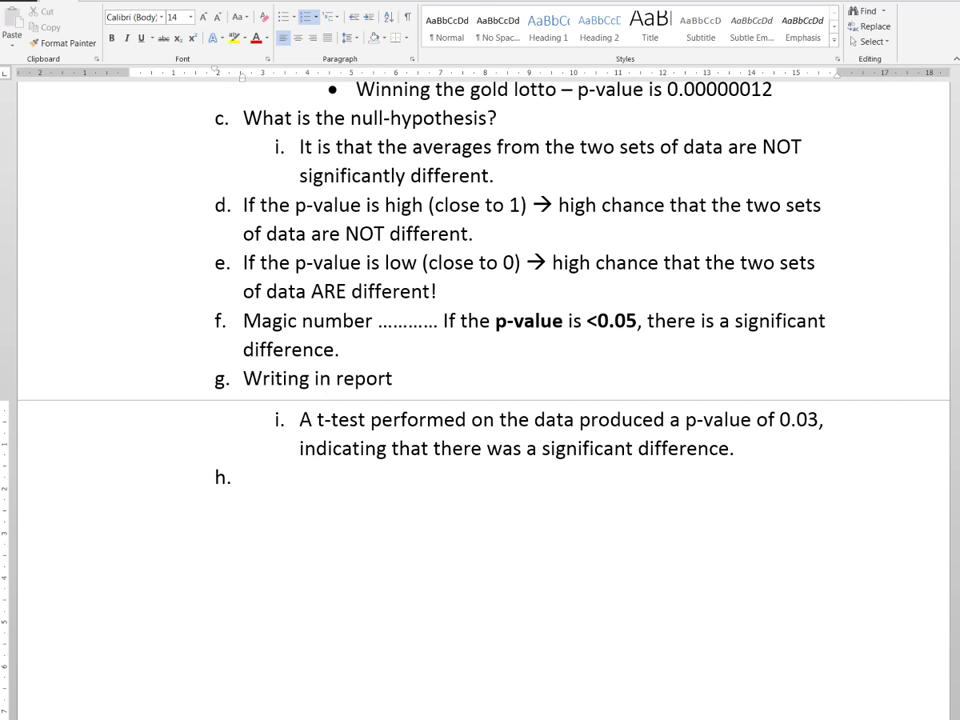
key(alt+Tab)
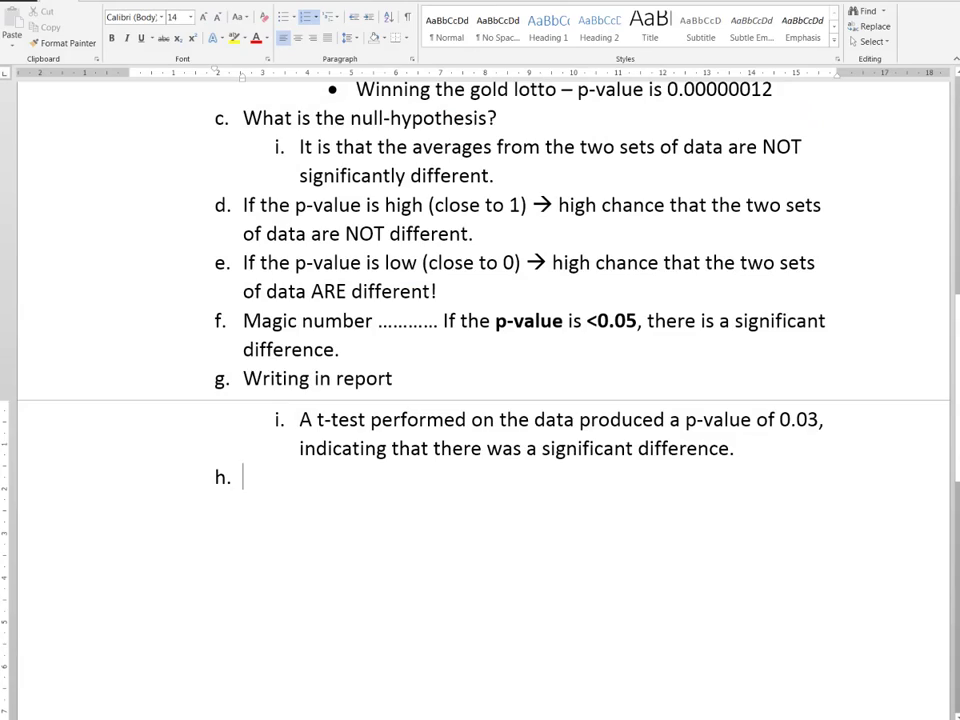
scroll(460, 440, up, 10)
scroll(472, 380, up, 1)
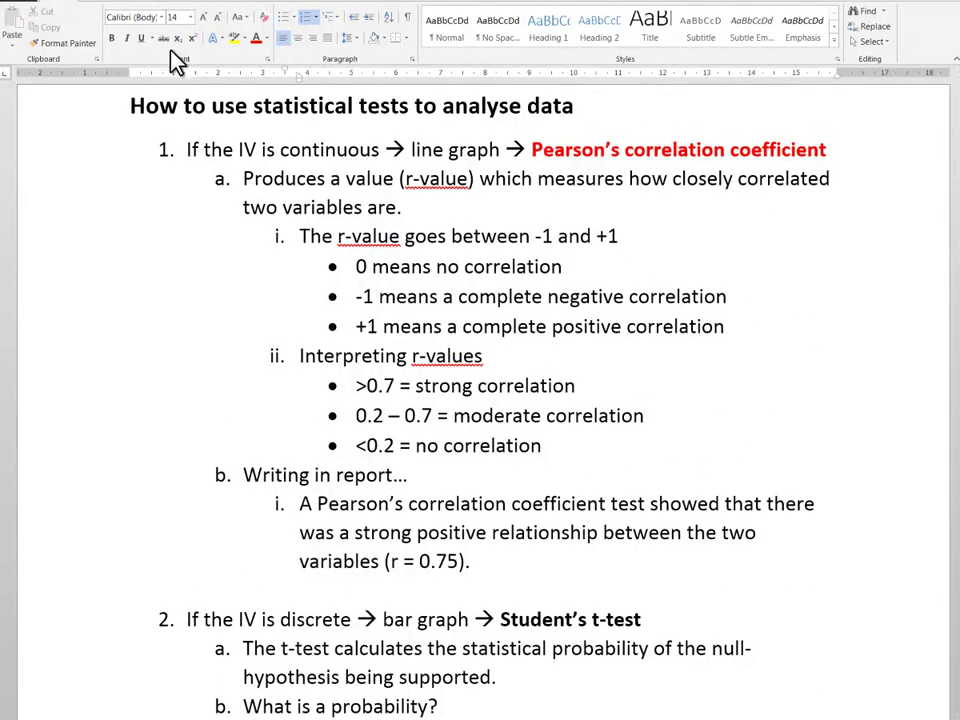
click(318, 152)
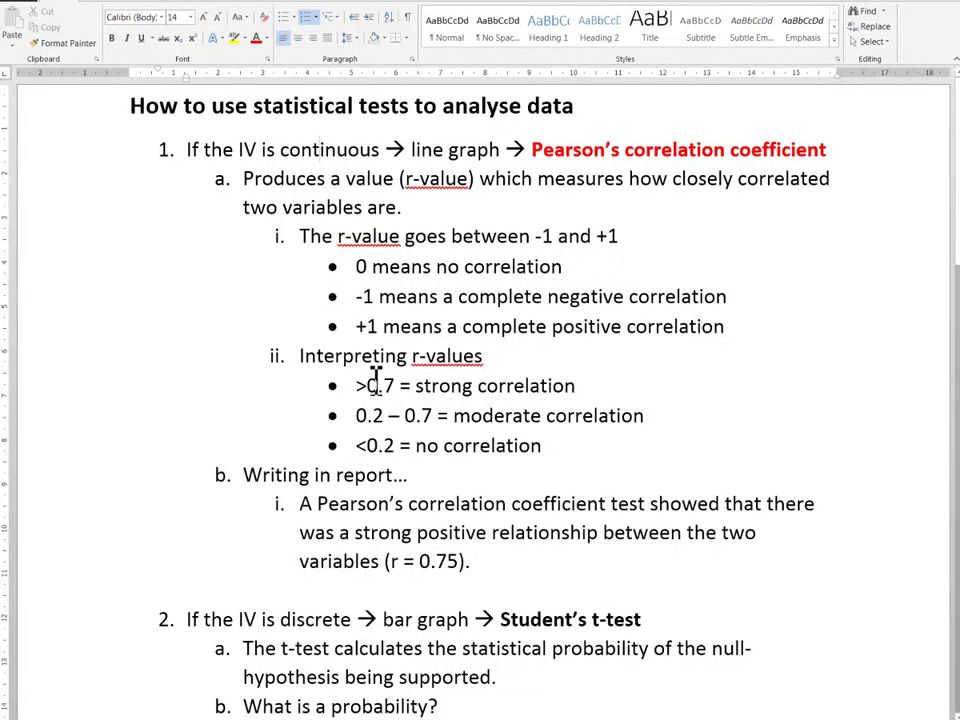
drag(365, 386, 403, 395)
click(402, 392)
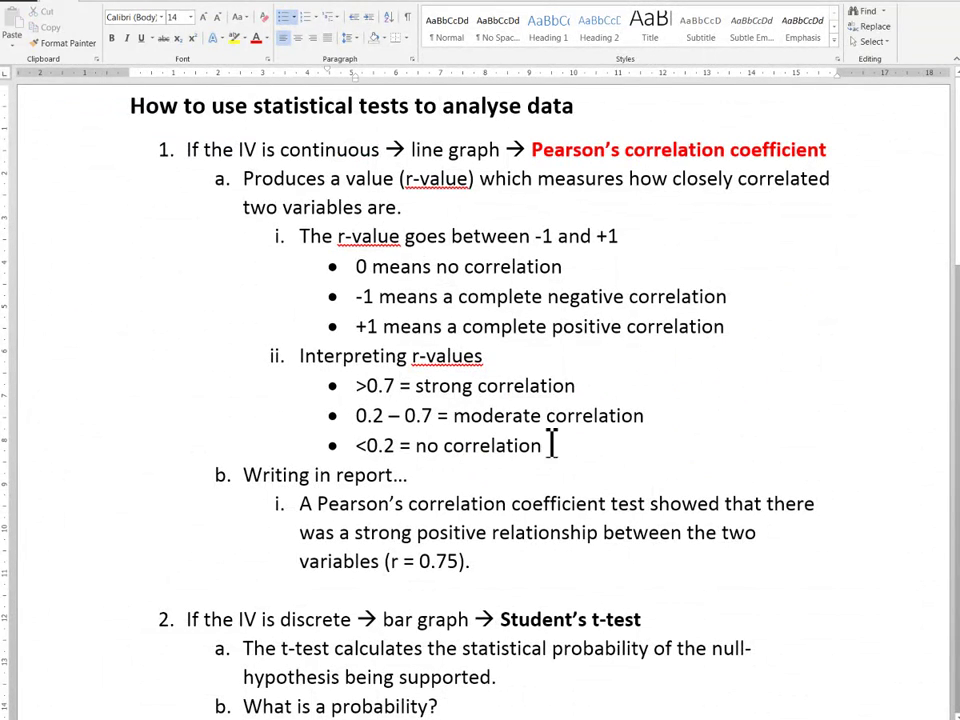
drag(555, 445, 345, 392)
click(335, 392)
click(530, 440)
scroll(579, 450, down, 7)
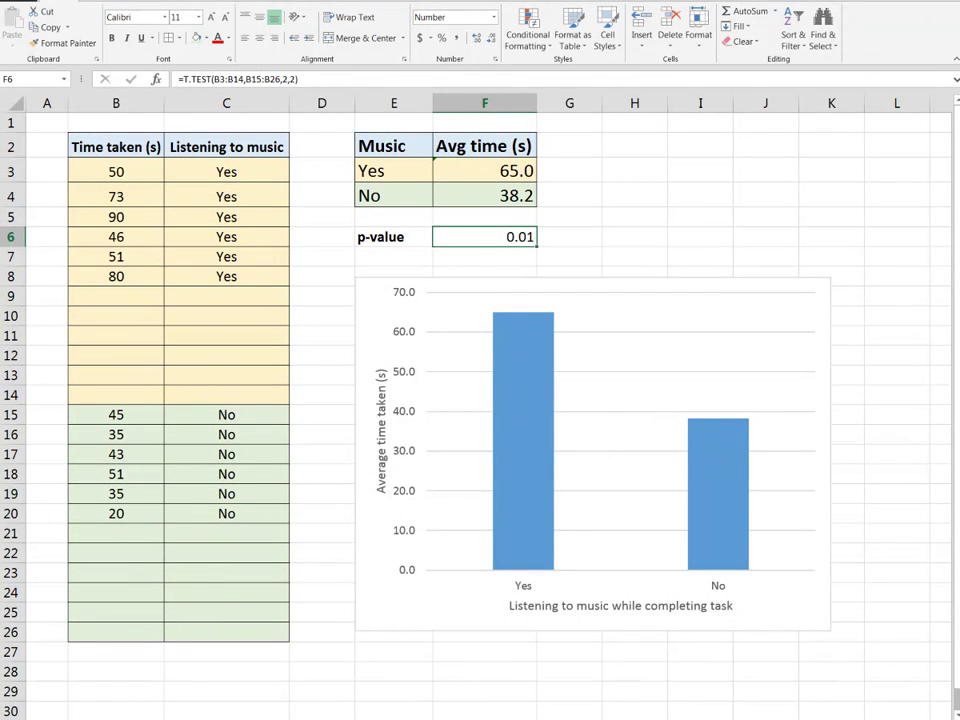
Step: Check the p-value cell F6 in the Excel music data and return to the Student's t-test section of the Word notes
click(545, 238)
click(495, 236)
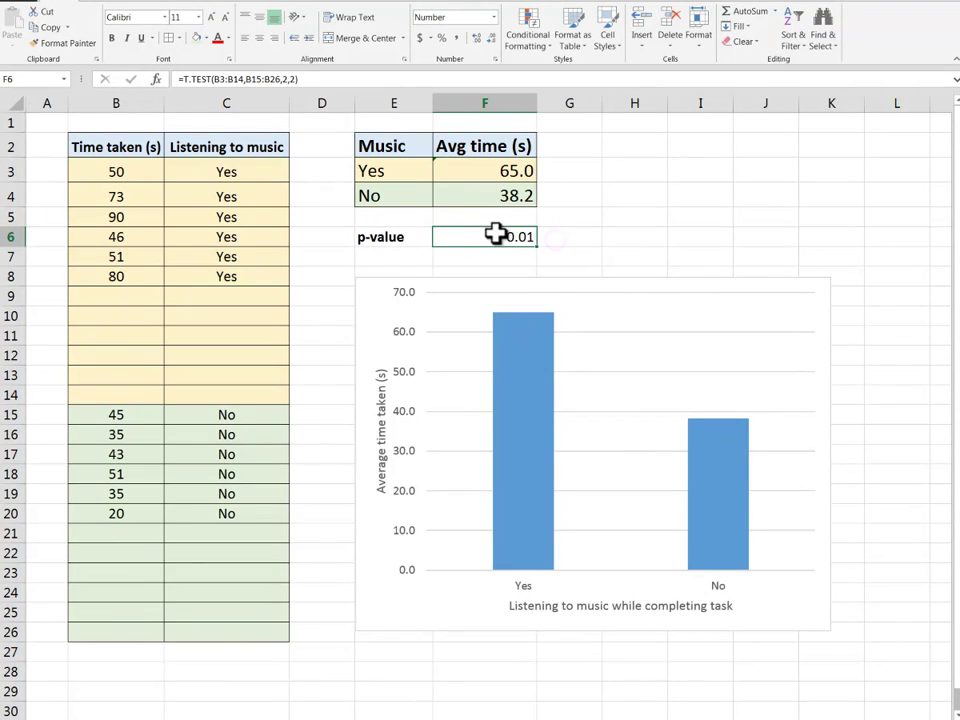
click(64, 79)
click(510, 230)
key(alt+Tab)
click(612, 474)
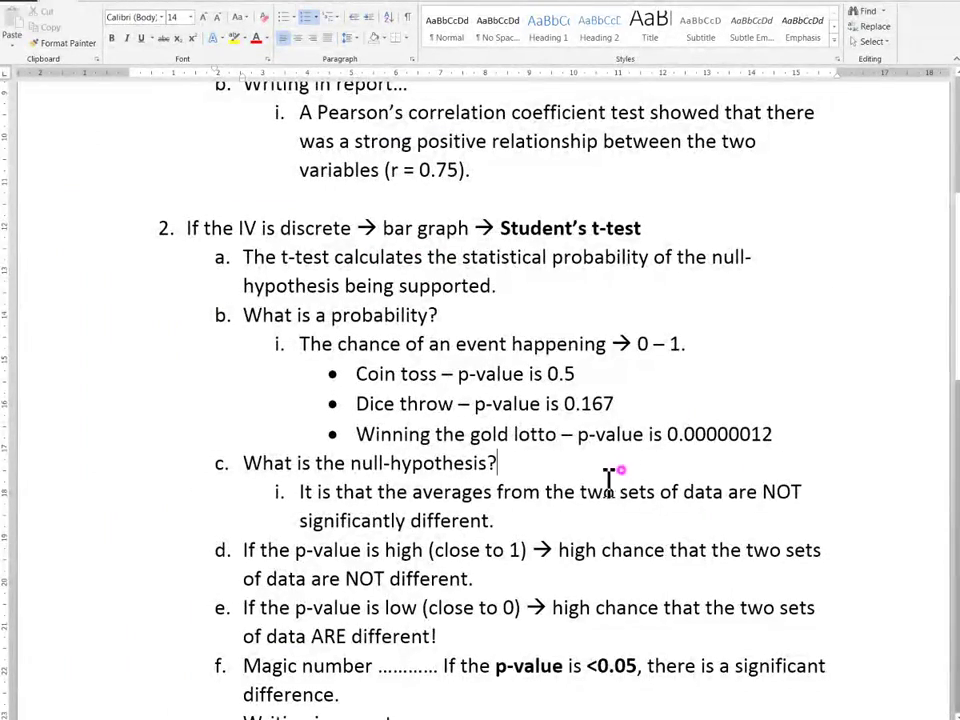